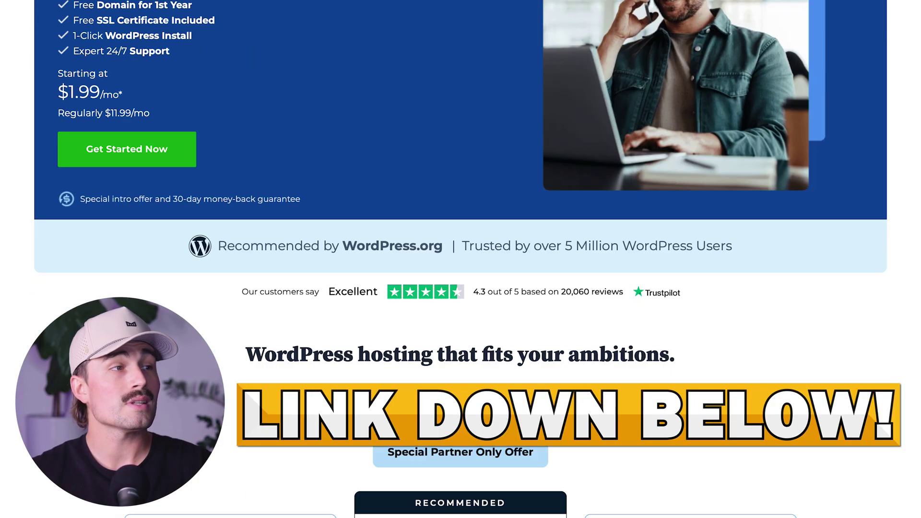
Scroll through the Bluehost pricing cards to compare the hosting plans
scroll(460, 259, down, 3)
scroll(744, 469, down, 9)
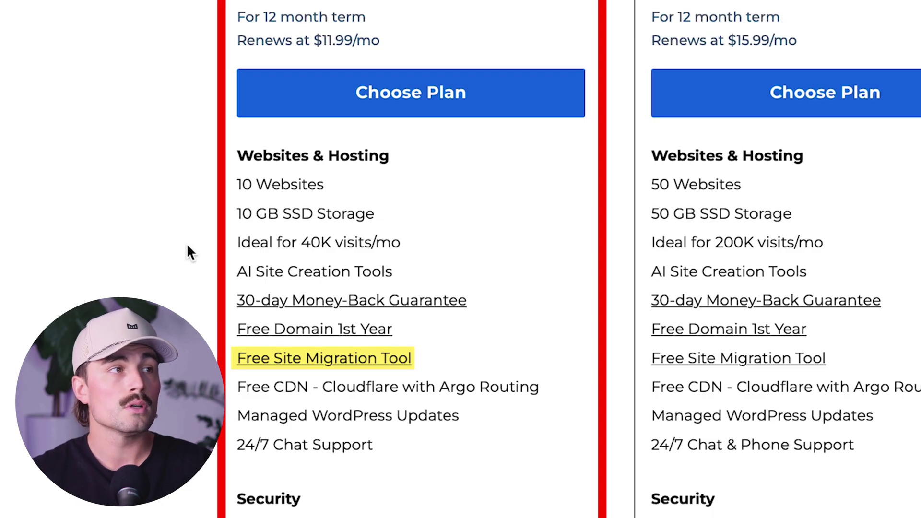
scroll(186, 243, down, 2)
scroll(184, 249, down, 2)
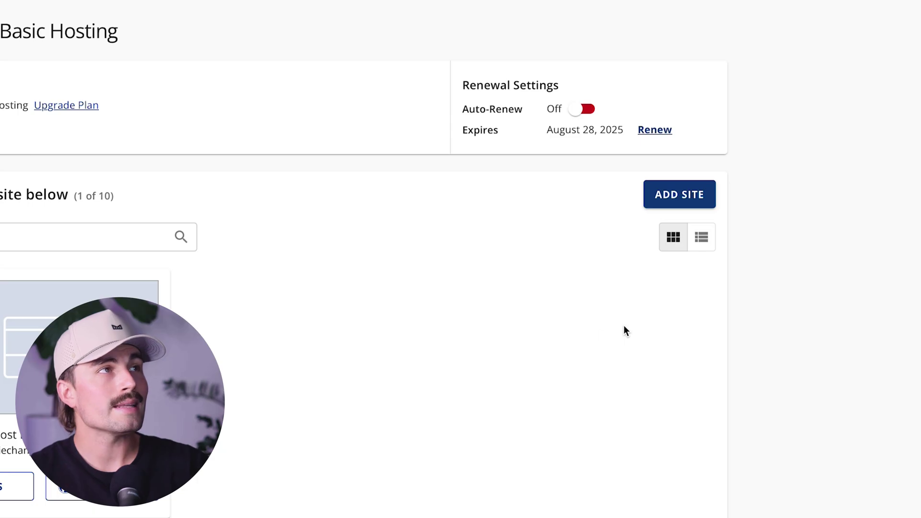
Install a fresh WordPress site titled 'My First Blog' on a temporary Bluehost domain
click(693, 194)
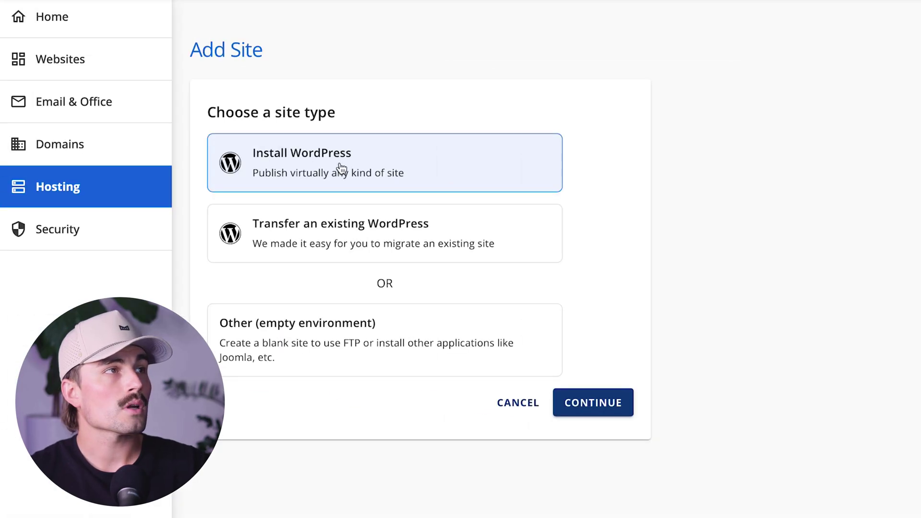
click(607, 412)
click(323, 195)
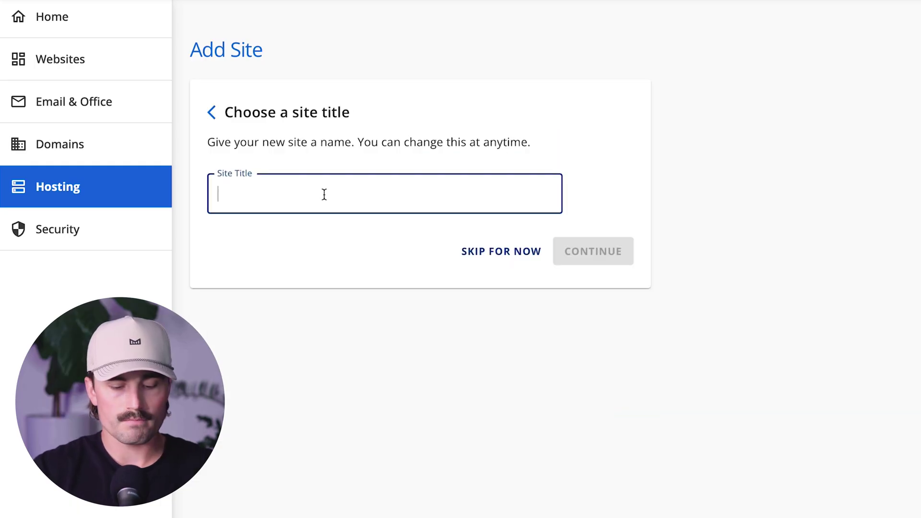
text(My First Blog)
click(612, 262)
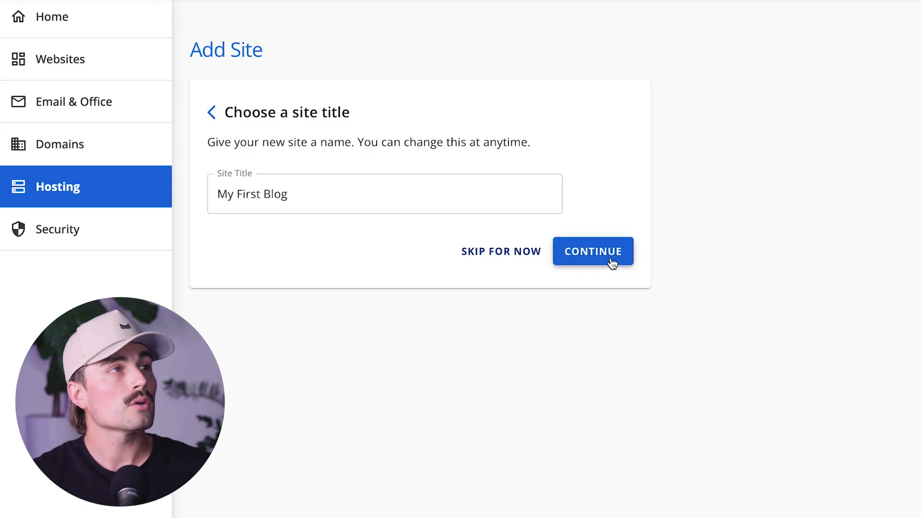
click(290, 282)
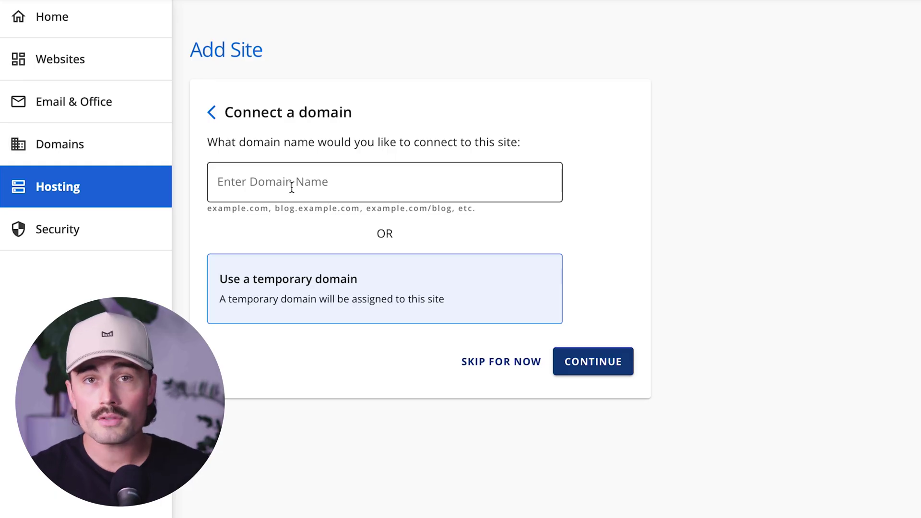
click(606, 355)
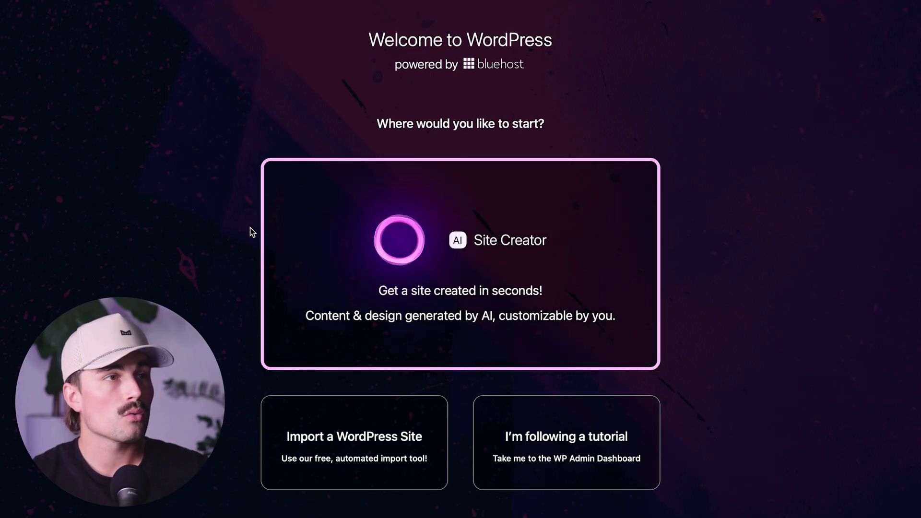
Skip the setup tutorial and go to the WordPress Dashboard home
click(593, 442)
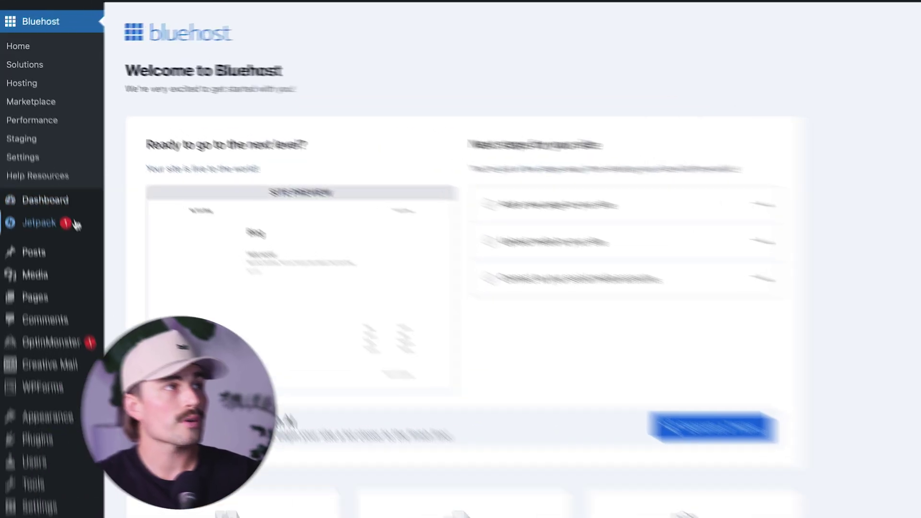
mouse_move(48, 201)
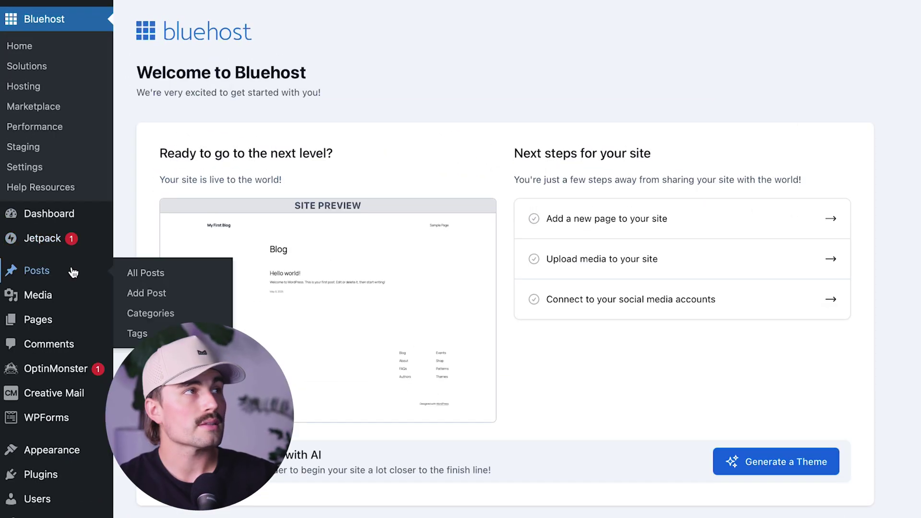
mouse_move(67, 329)
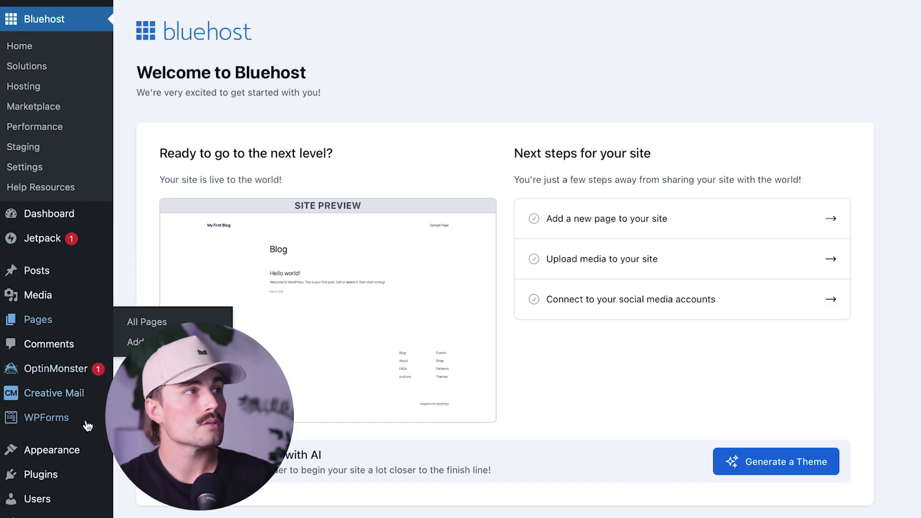
mouse_move(76, 475)
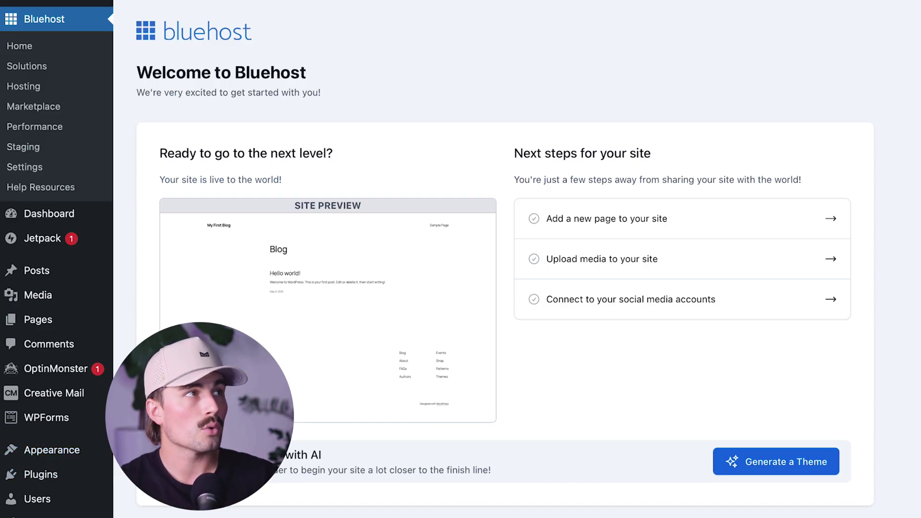
click(38, 212)
Open the Posts list showing Hello world! and start a new post
mouse_move(112, 219)
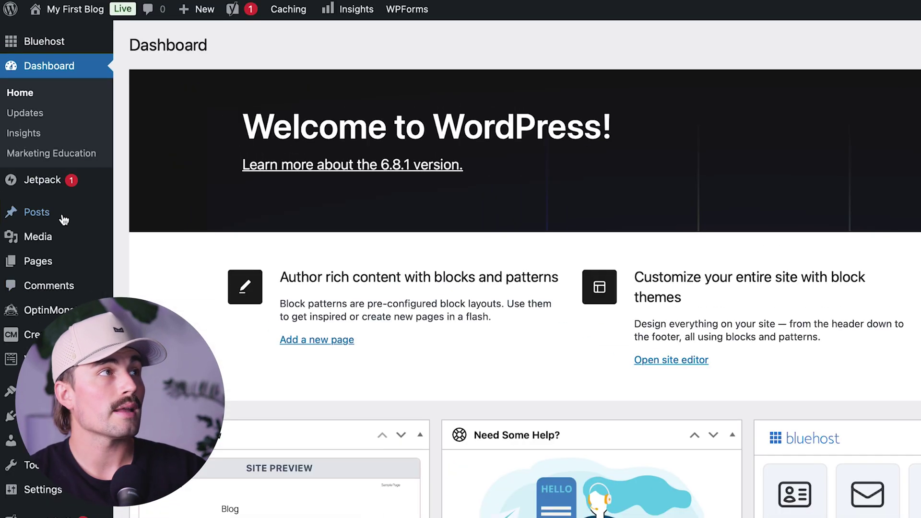
click(58, 216)
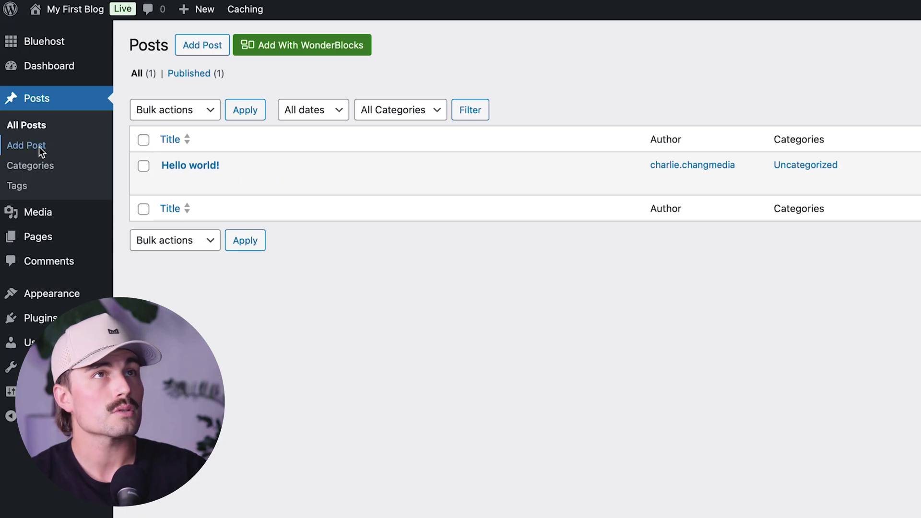
click(41, 150)
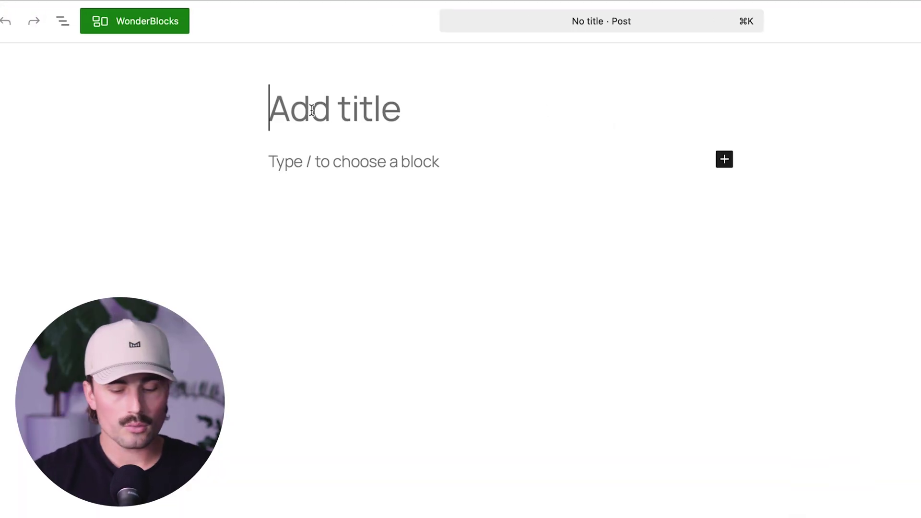
Title the post 'My First Blog Post' and write the intro 'This is where you begin writing.'
text(My First Blog Post!)
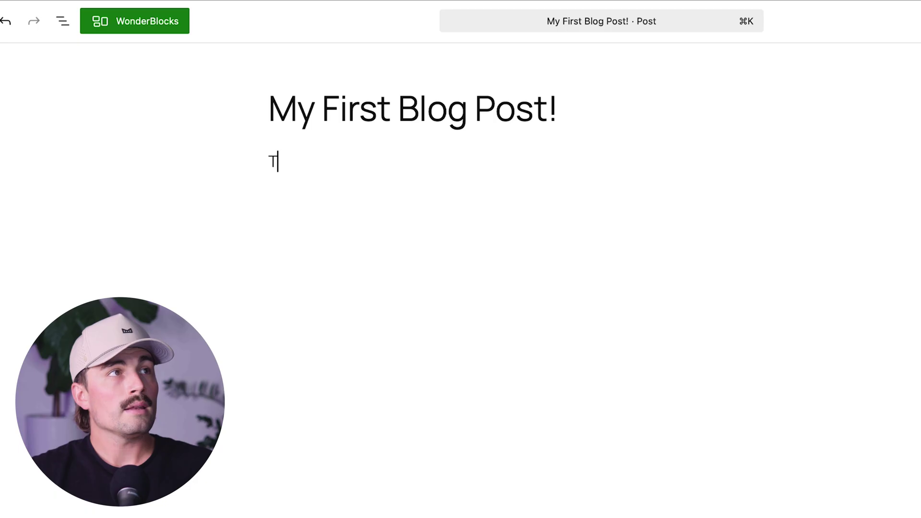
text(his is where you be)
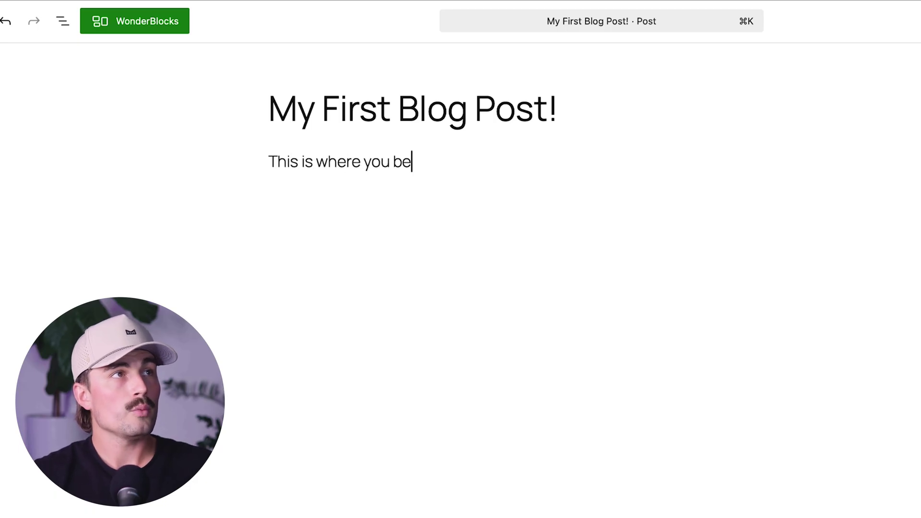
text(gin writing.)
key(Return)
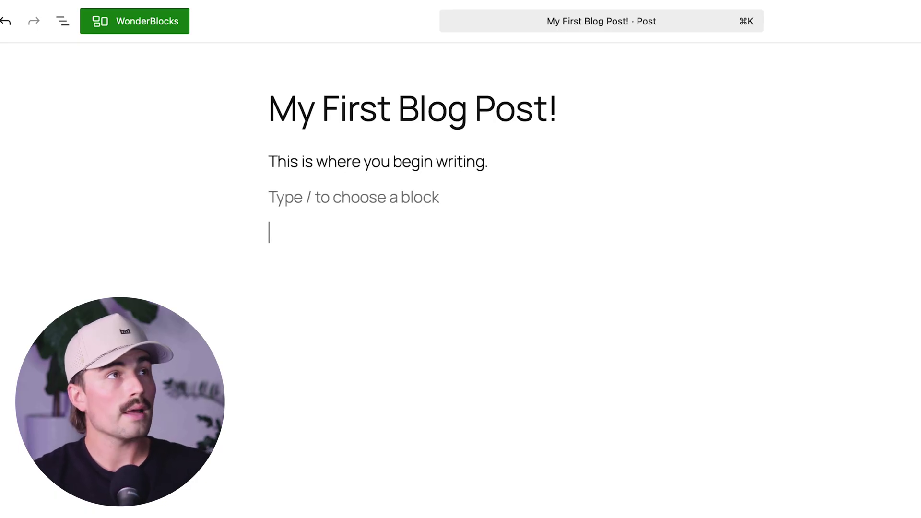
Add the heading 'This is crazy...I am now a blogger!' followed by 'I cannot believe it.'
text(/)
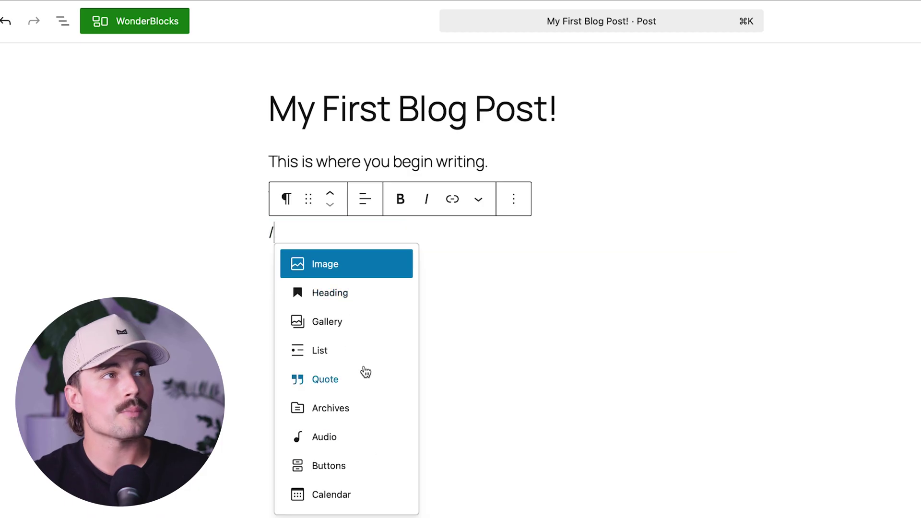
click(356, 301)
text(This i)
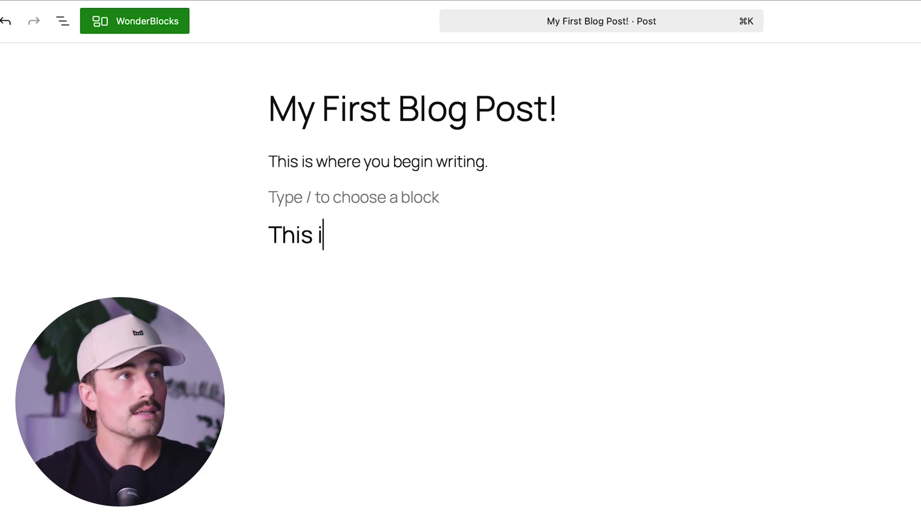
text(s crazy...I am now a blogger!)
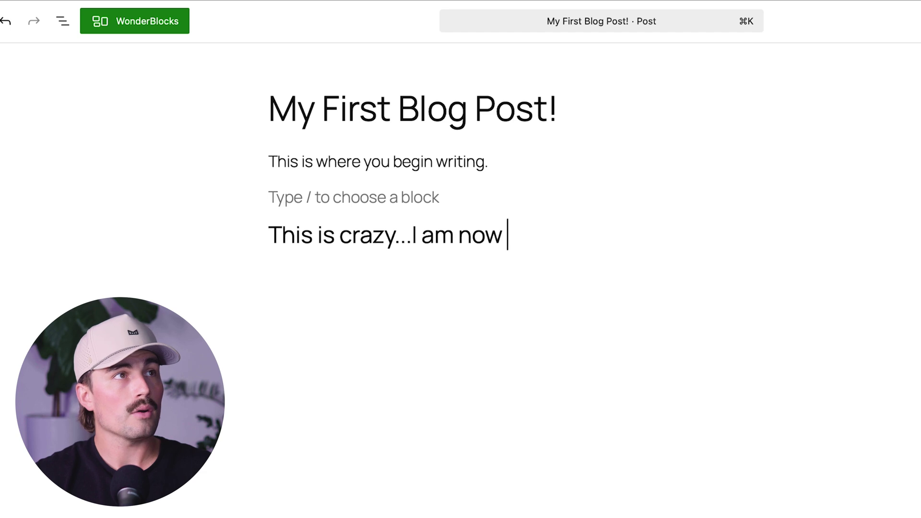
key(Return)
text(I canot believe it.)
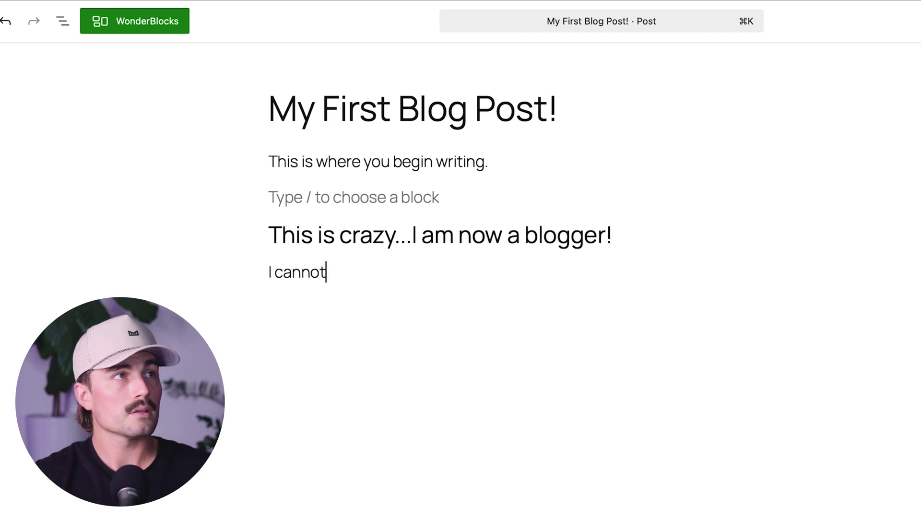
key(Return)
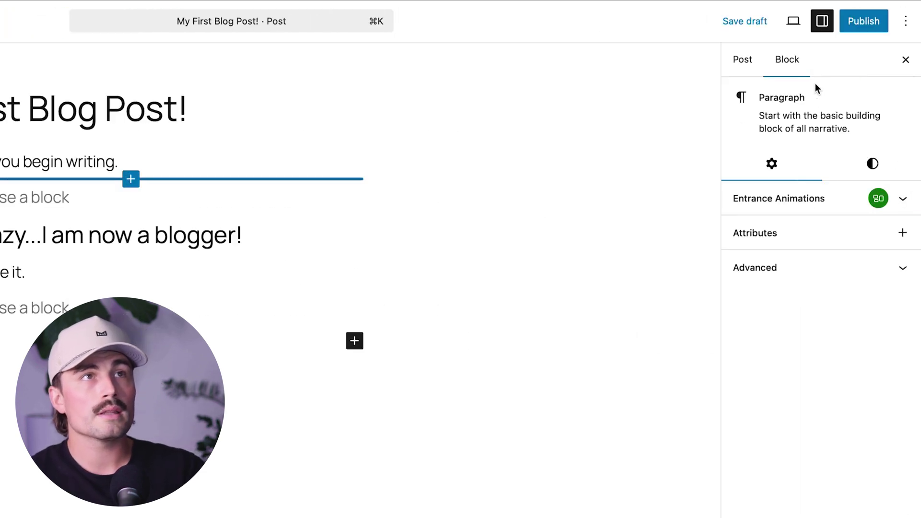
Select the 'I cannot believe it.' paragraph and expand its Entrance Animations and Advanced settings
click(10, 272)
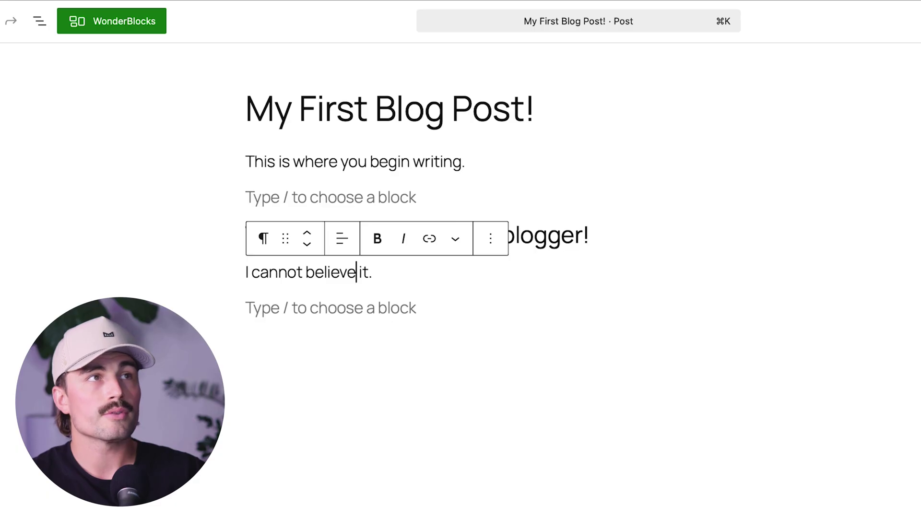
click(328, 314)
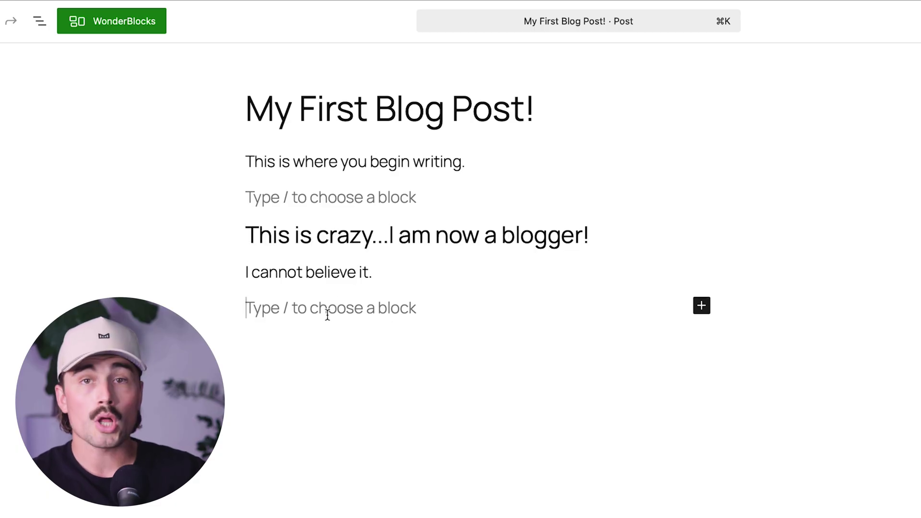
triple_click(391, 265)
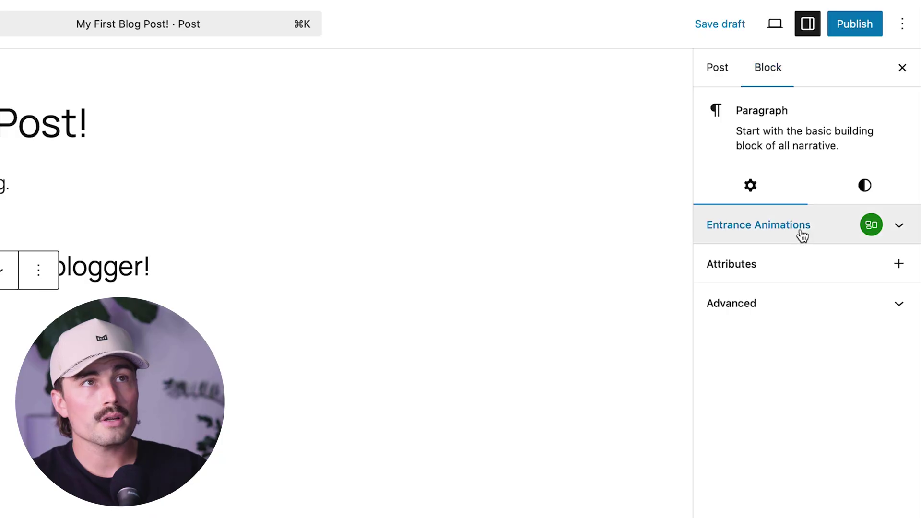
click(789, 232)
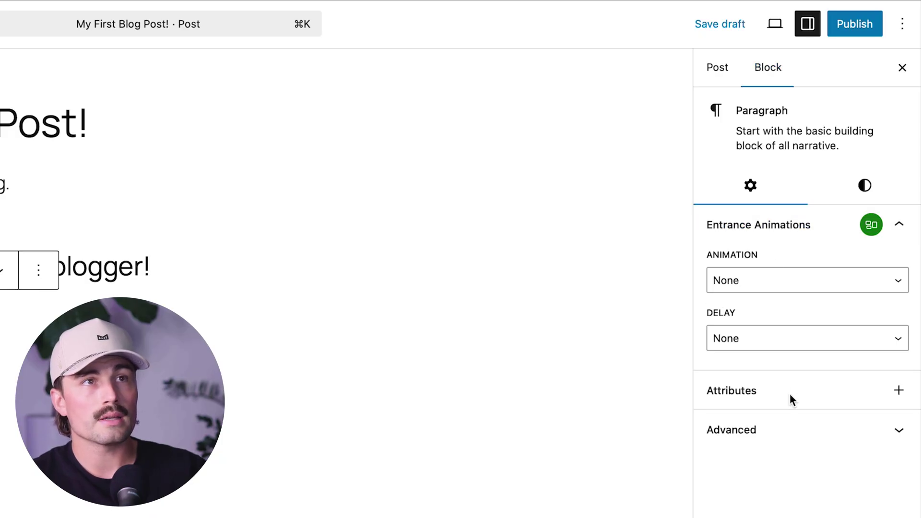
click(753, 431)
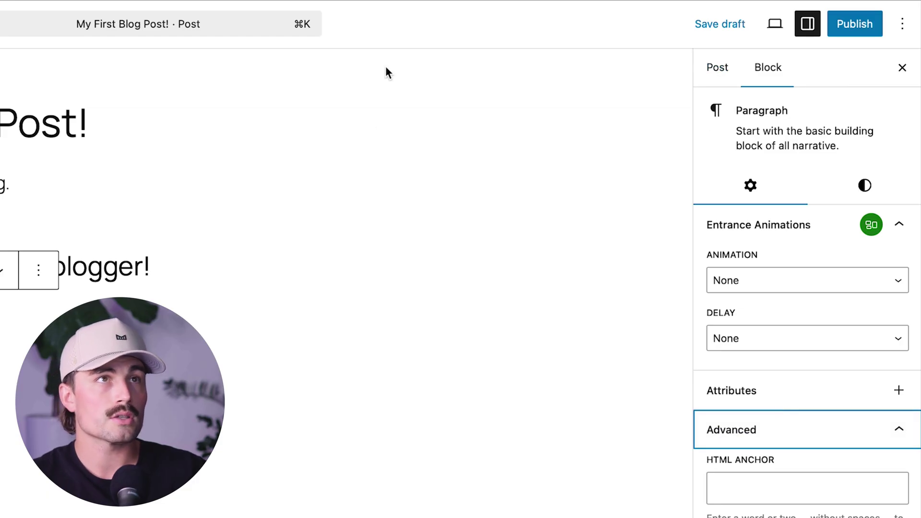
click(717, 70)
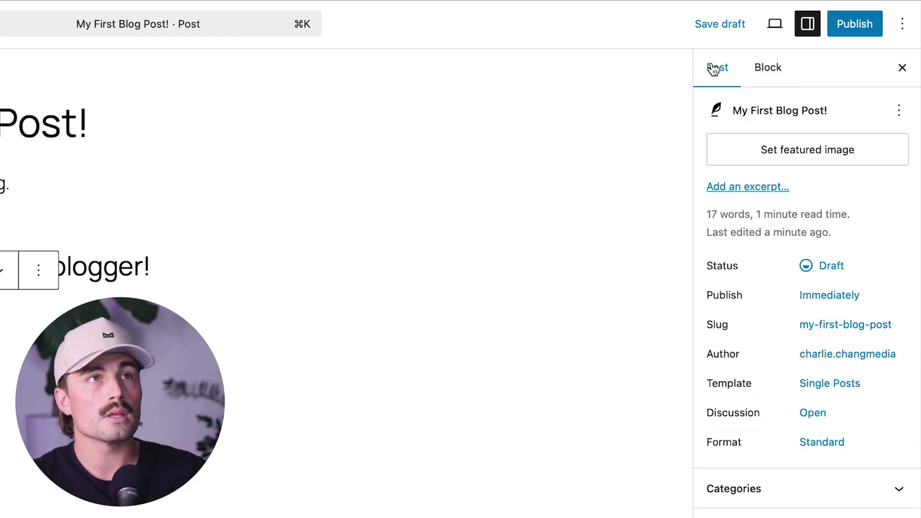
Change the post status from Draft to Published
click(834, 268)
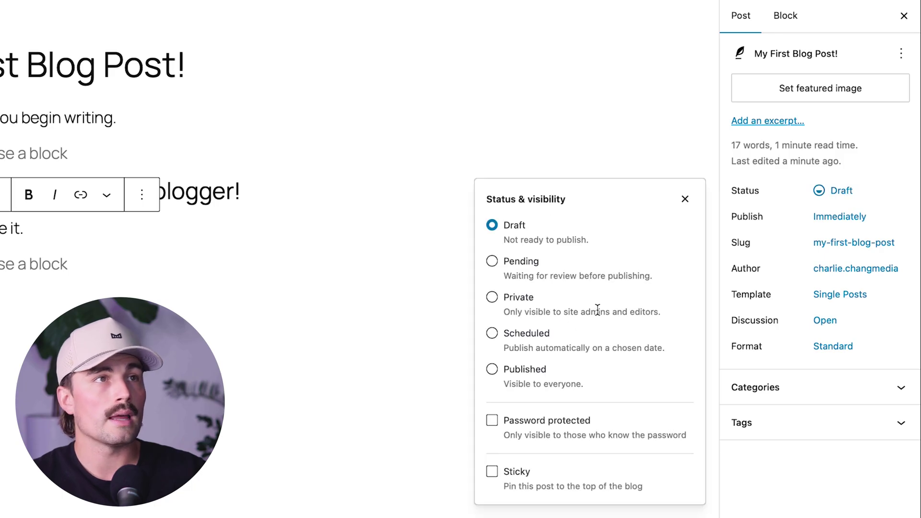
click(528, 376)
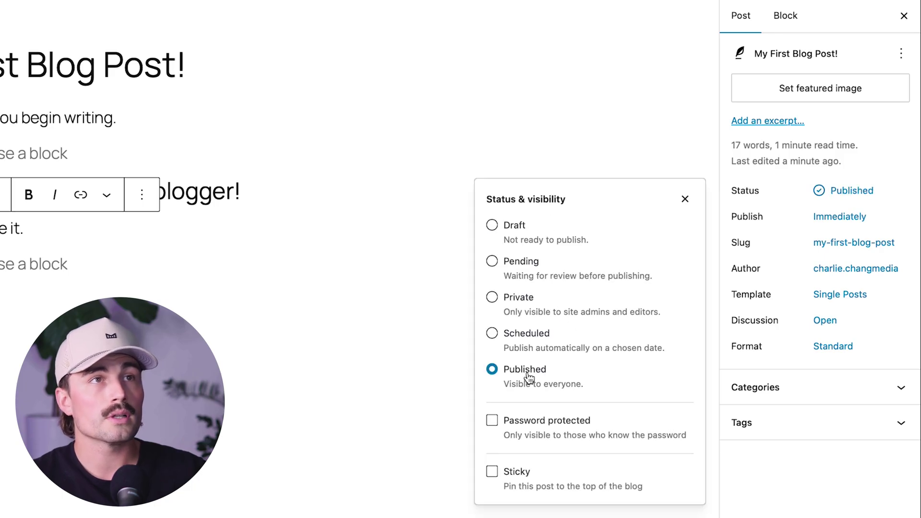
click(852, 507)
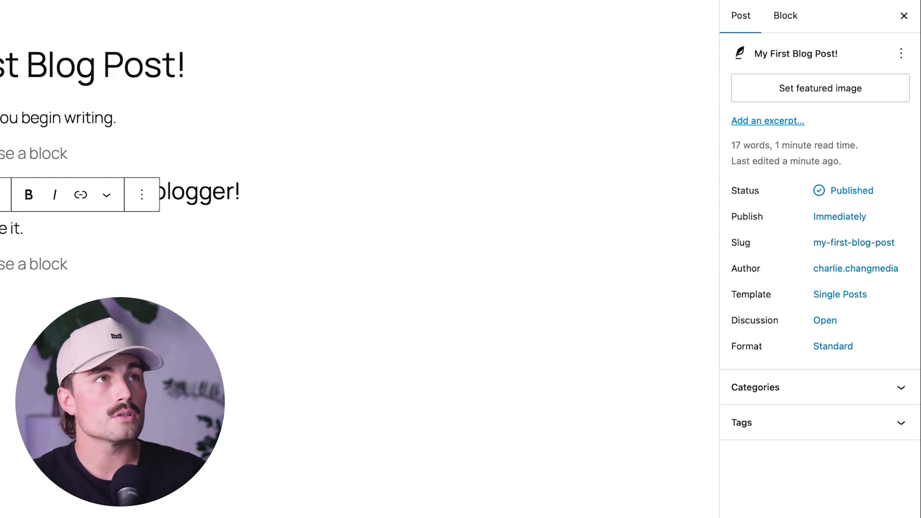
key(super+k)
key(Escape)
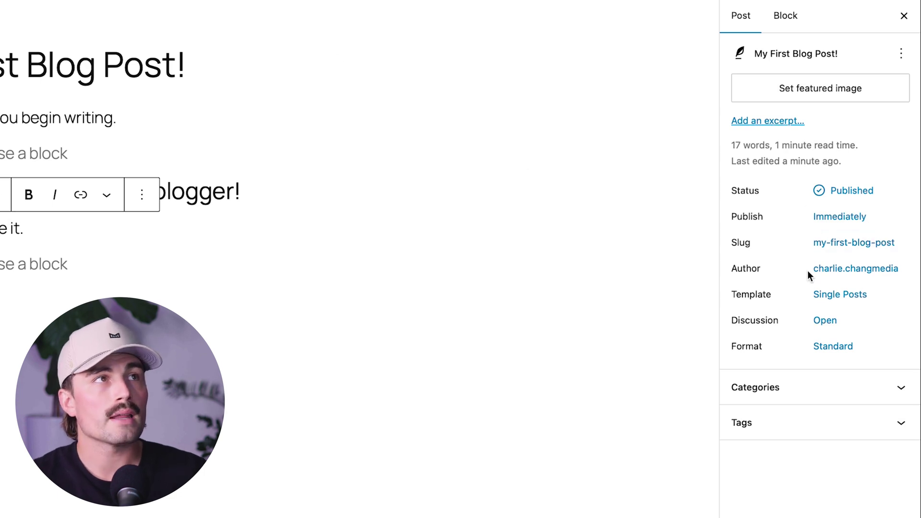
Expand the post's Categories and Tags panels, leaving both empty
click(811, 388)
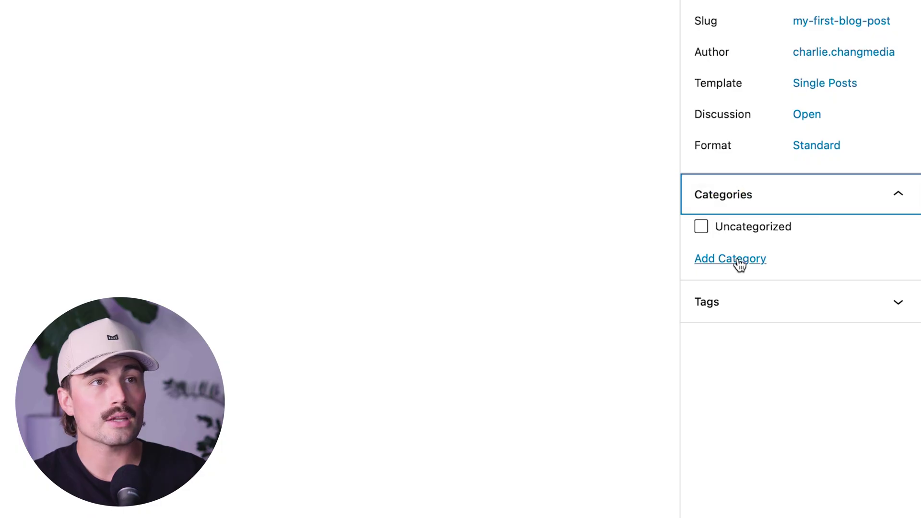
click(771, 307)
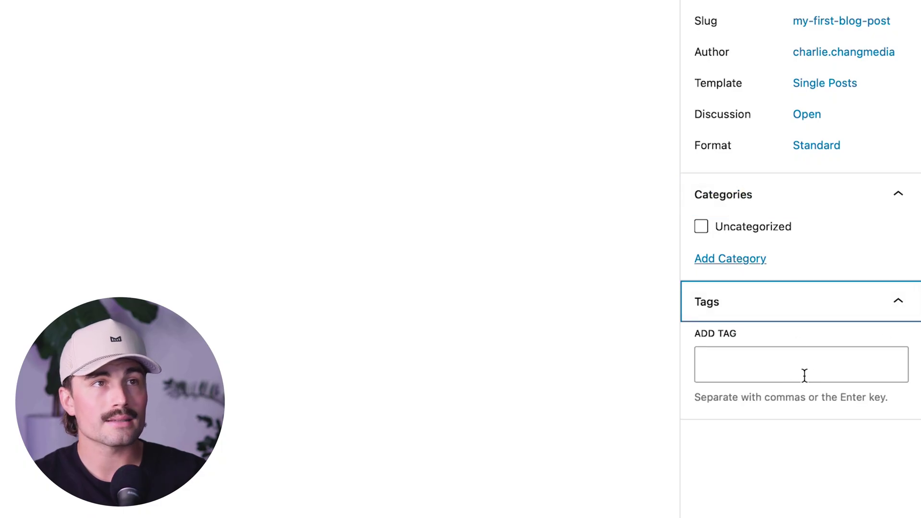
click(805, 375)
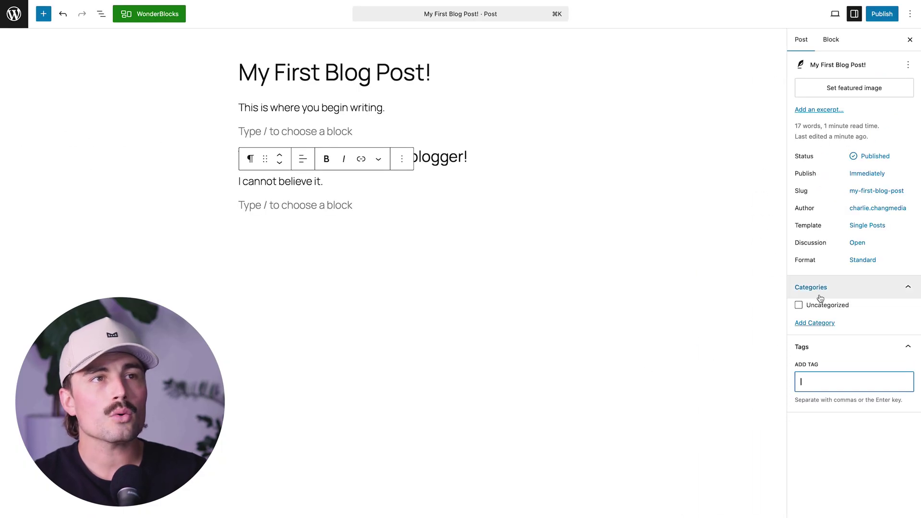
click(571, 301)
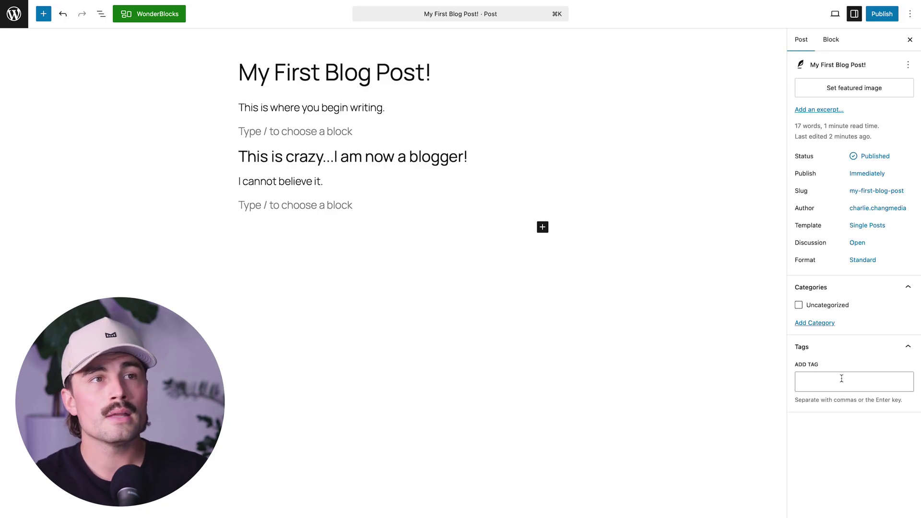
click(842, 379)
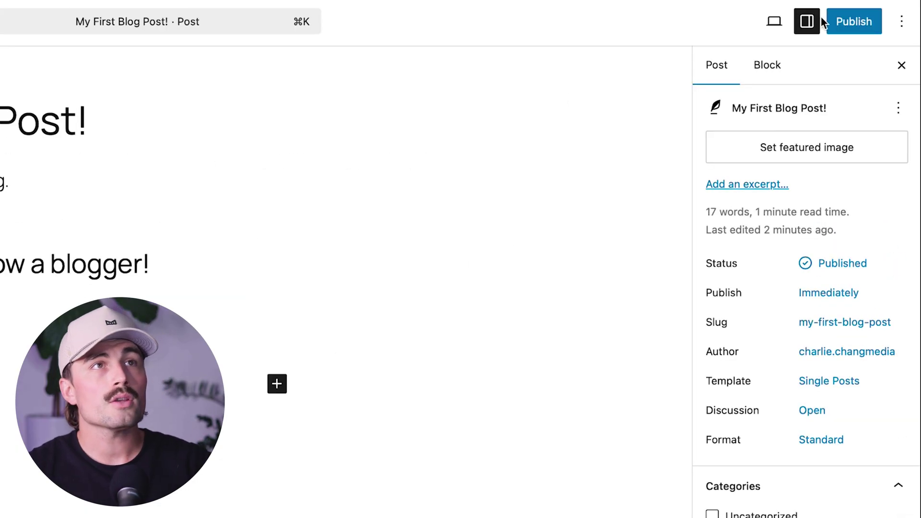
Publish 'My First Blog Post!' with Public visibility immediately, then view the live post
click(845, 31)
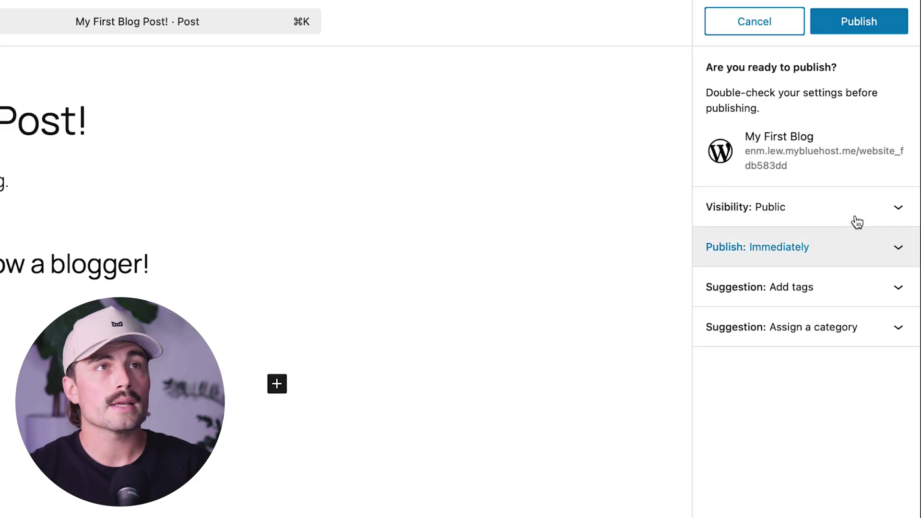
click(788, 214)
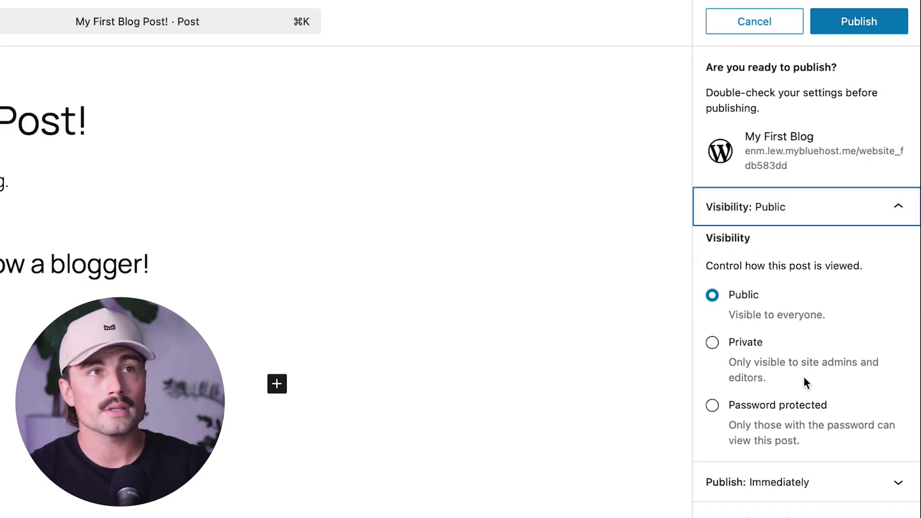
click(851, 217)
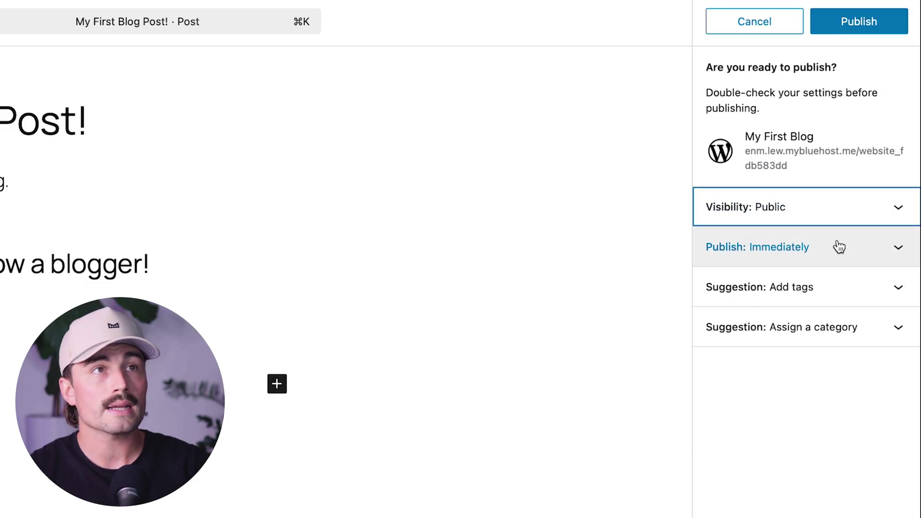
click(854, 247)
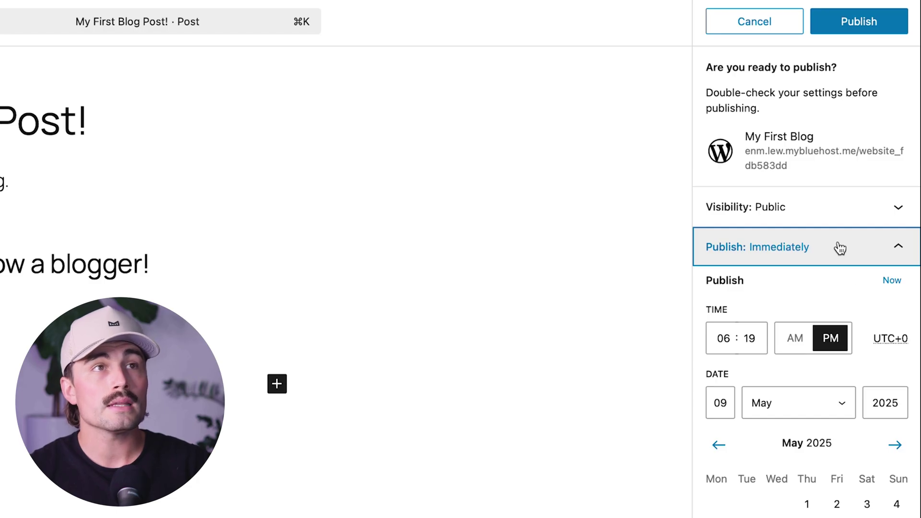
click(853, 248)
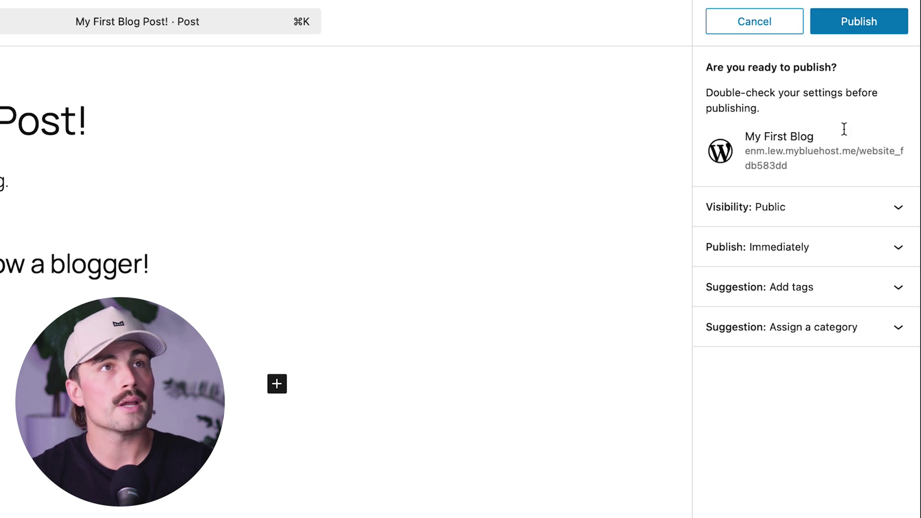
click(847, 28)
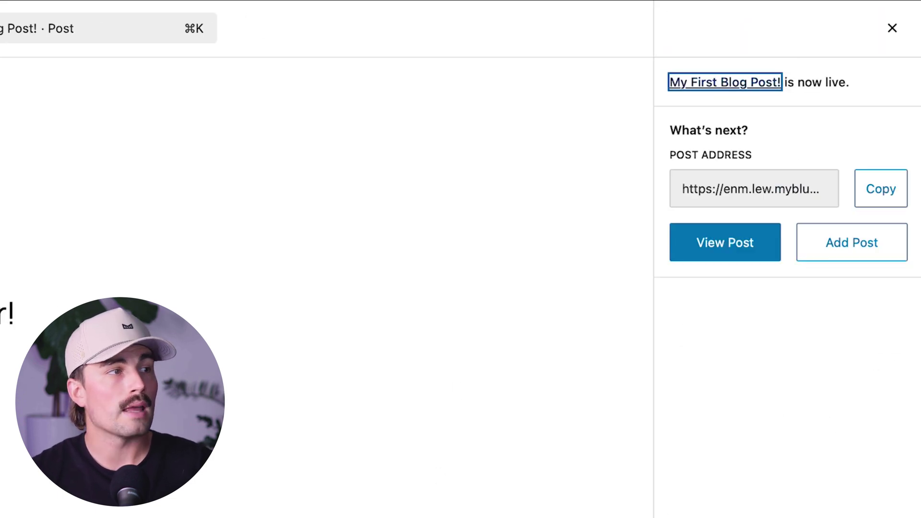
click(707, 245)
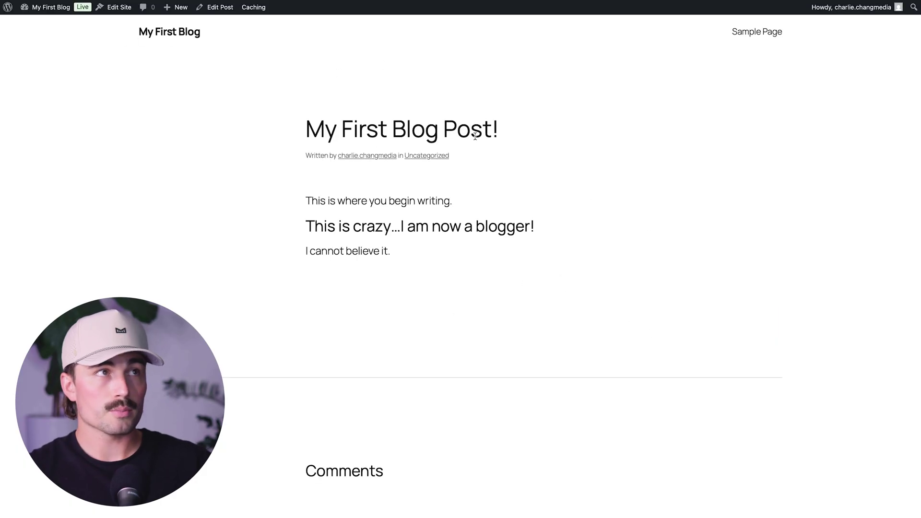
Scroll the live post, then check it on the blog's post listing page
scroll(585, 232, down, 10)
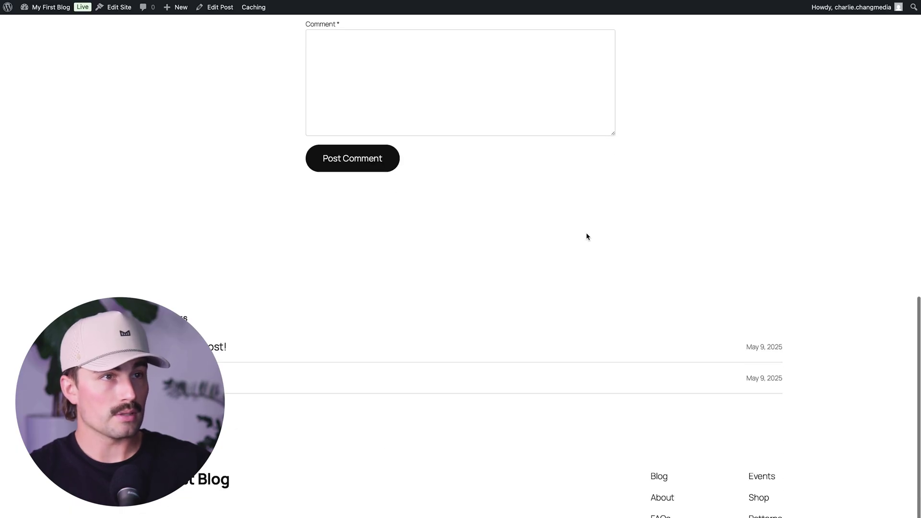
scroll(578, 234, up, 10)
click(171, 37)
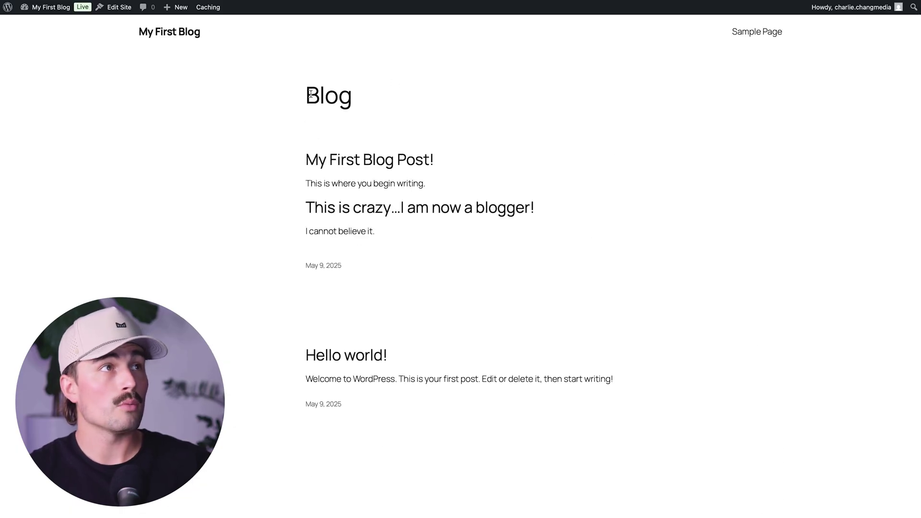
scroll(399, 336, down, 3)
scroll(390, 372, up, 3)
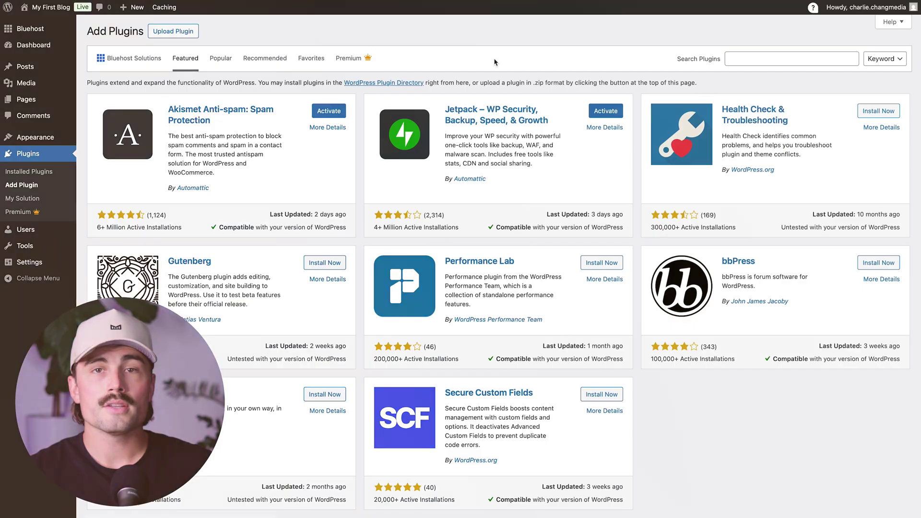
Search the theme directory for 'blocksy' and preview the Blocksy theme
mouse_move(35, 140)
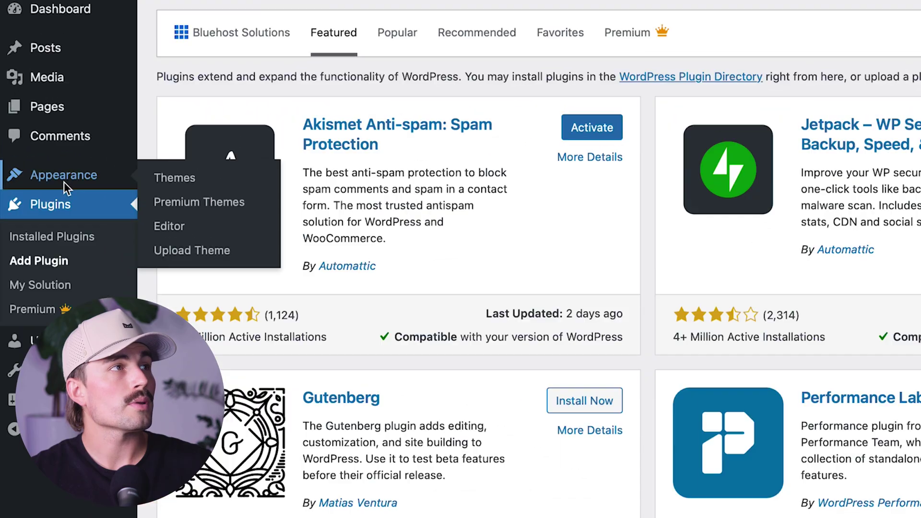
click(65, 182)
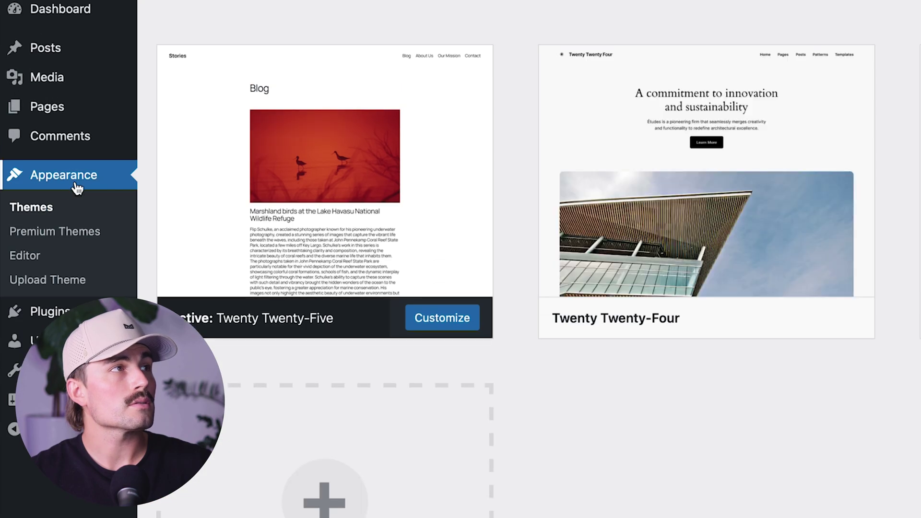
click(36, 229)
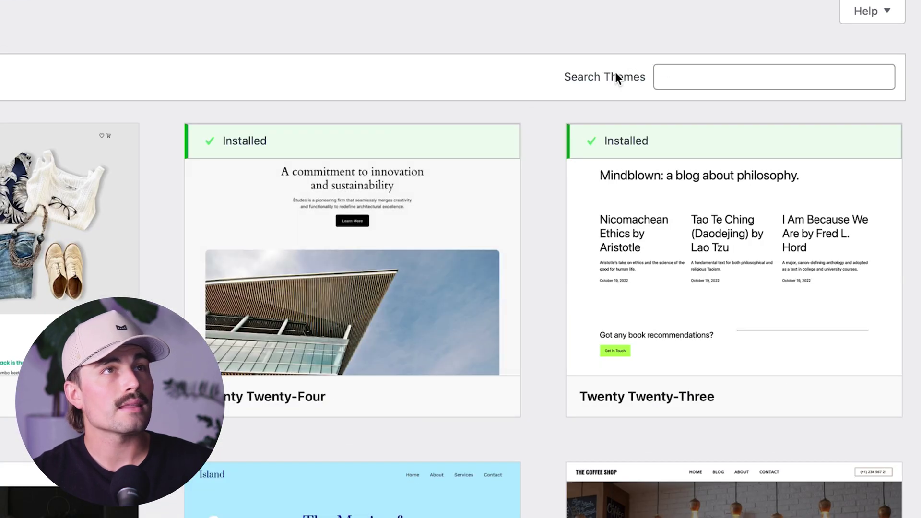
click(751, 81)
text(blocksy)
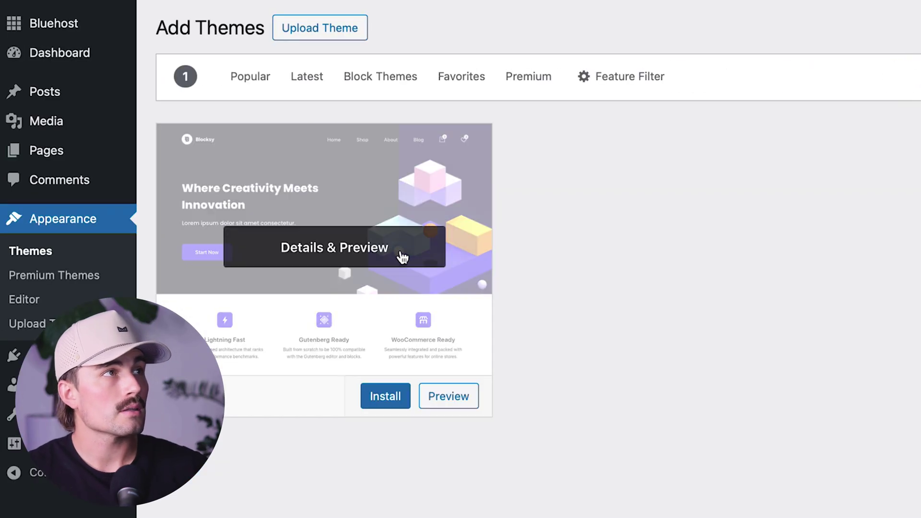
click(438, 396)
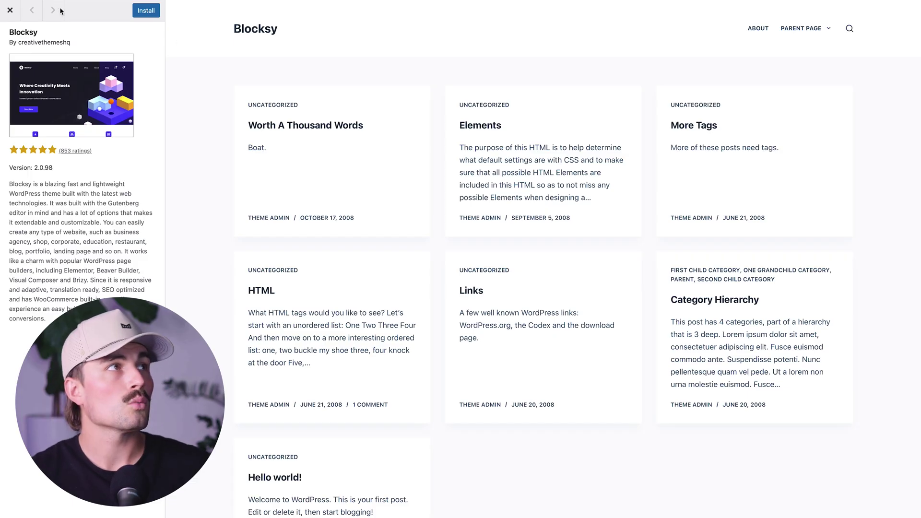
click(11, 15)
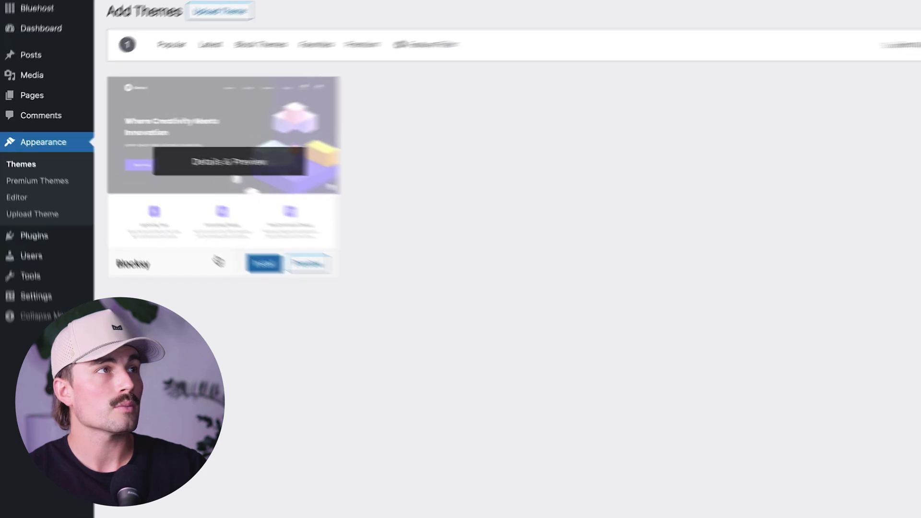
Install and activate Blocksy, then view the site's public front end
click(321, 295)
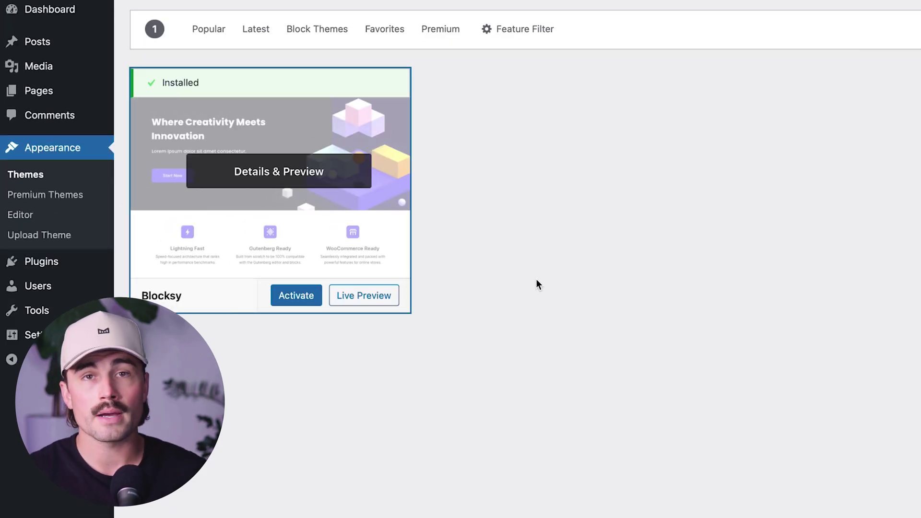
click(293, 296)
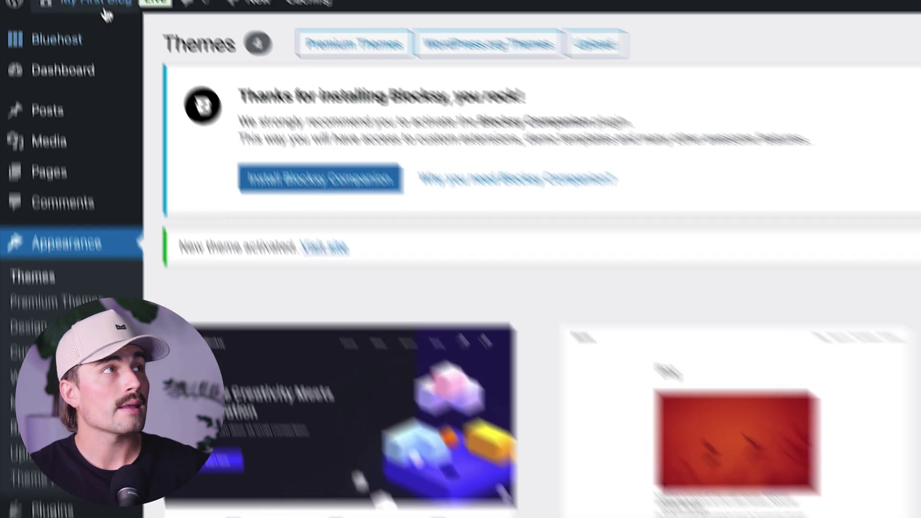
mouse_move(90, 5)
click(95, 21)
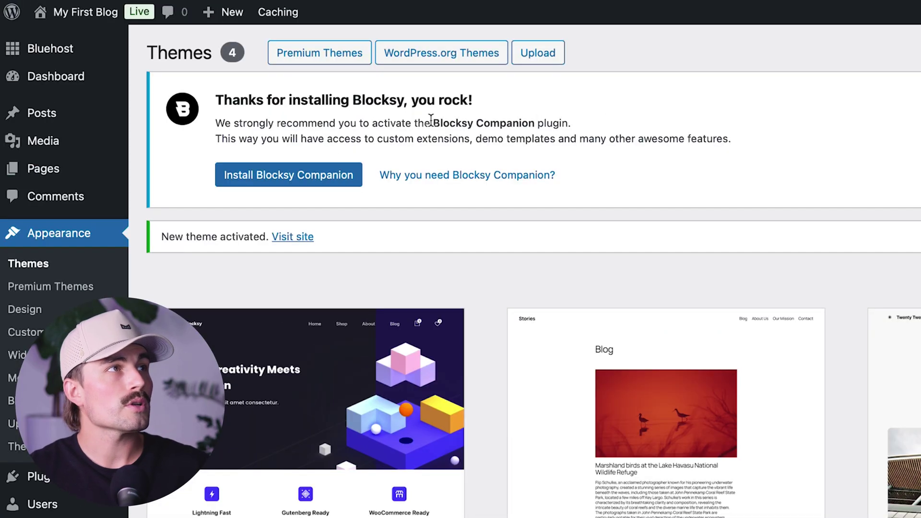
Install and activate the Blocksy Companion plugin and go to its Starter Sites list
click(281, 177)
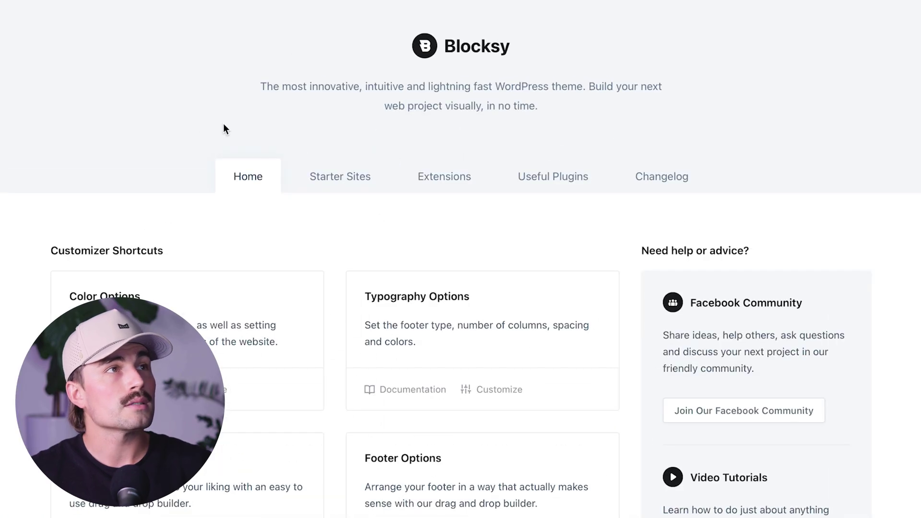
click(342, 177)
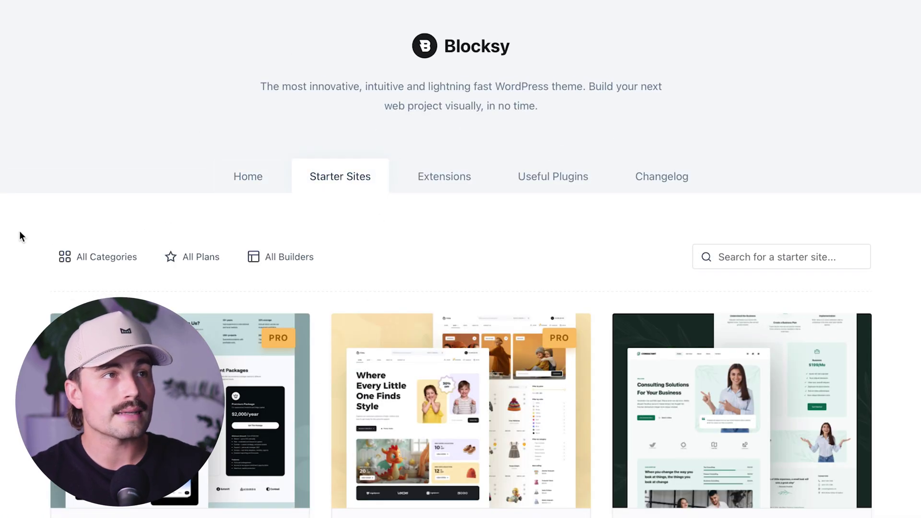
scroll(461, 287, down, 1)
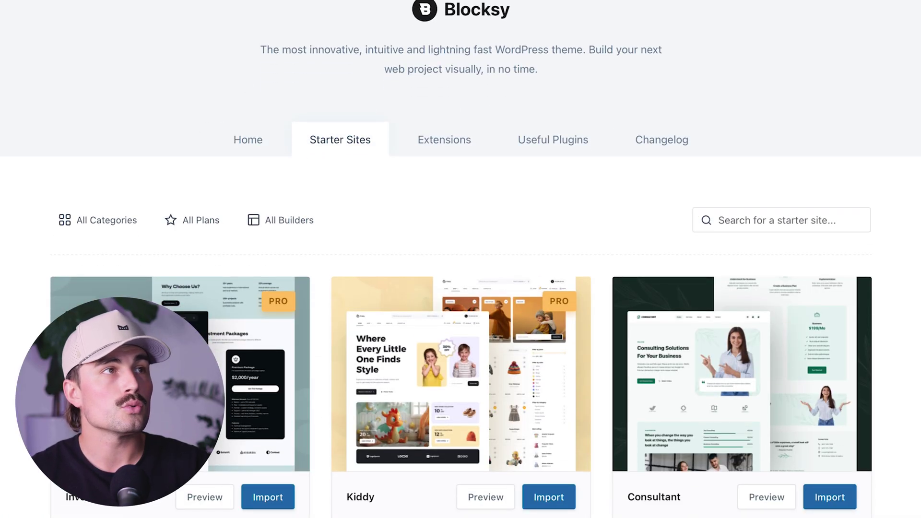
scroll(461, 288, up, 1)
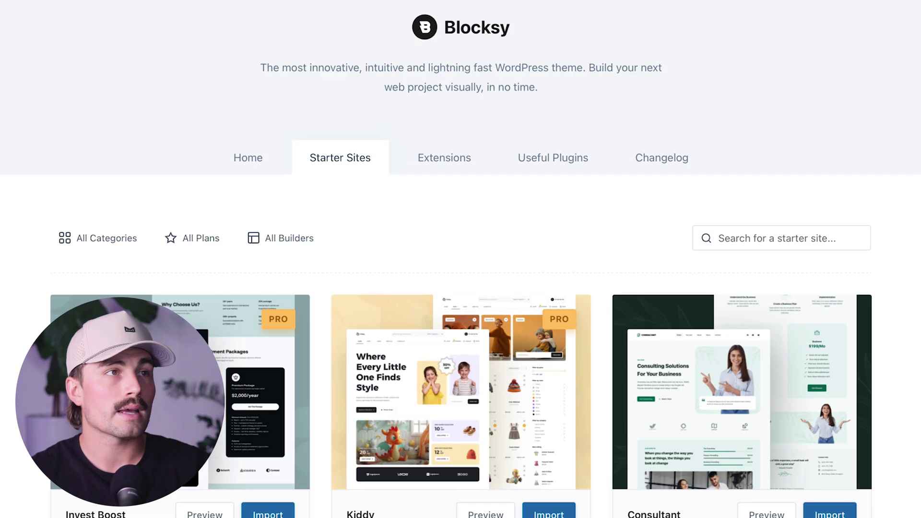
Filter the starter sites to the Blog category and preview Review Hub
click(114, 240)
click(96, 311)
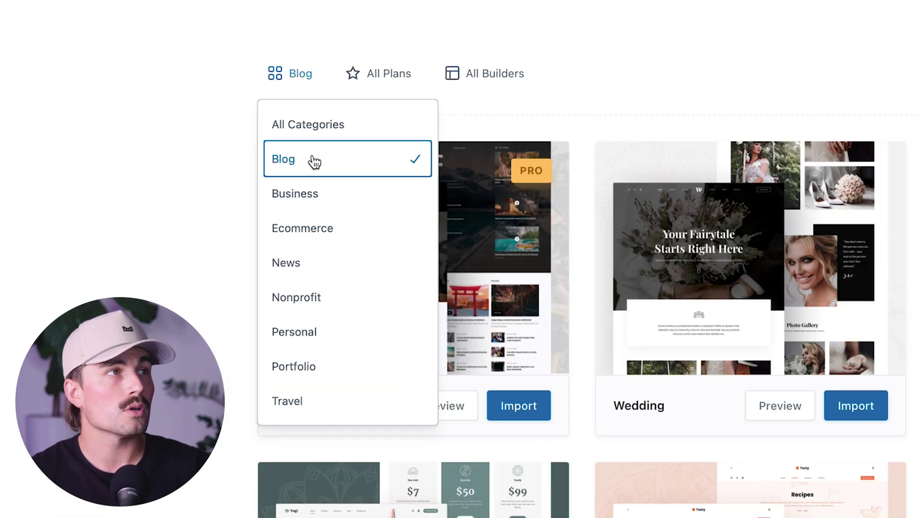
click(156, 174)
scroll(460, 260, down, 3)
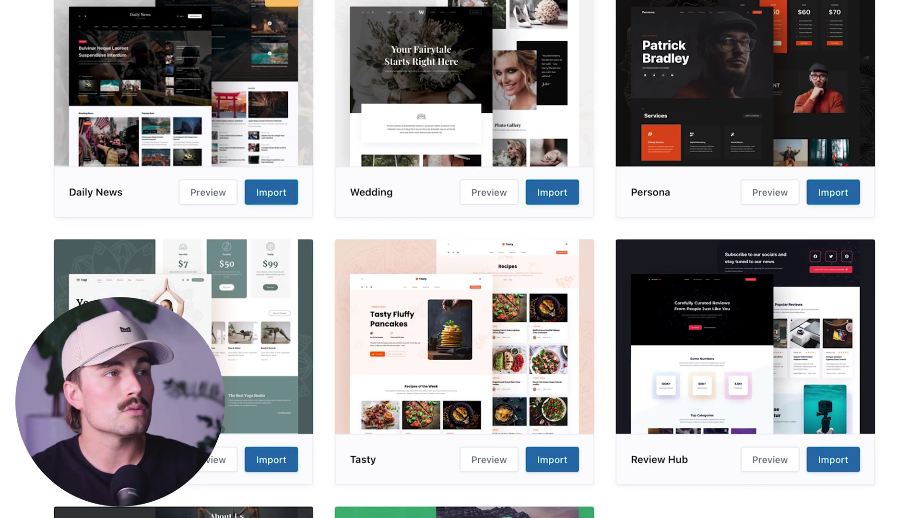
scroll(460, 259, down, 3)
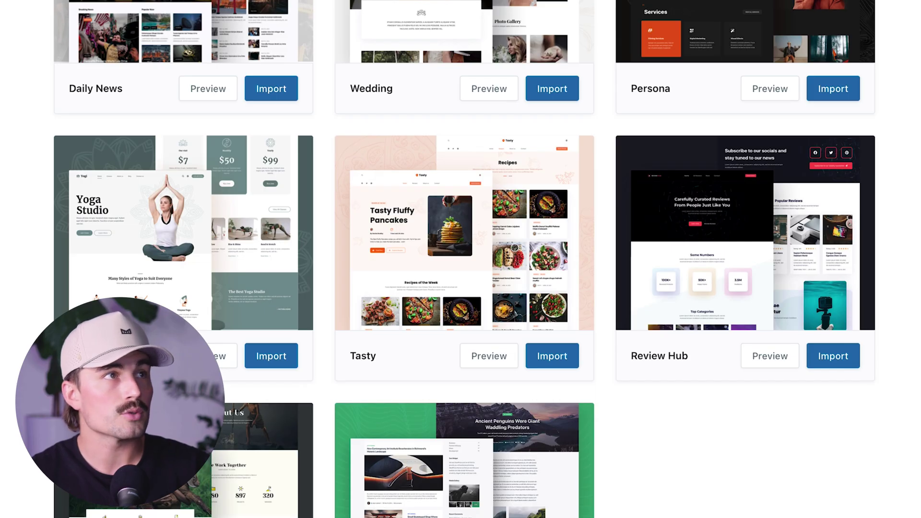
click(768, 356)
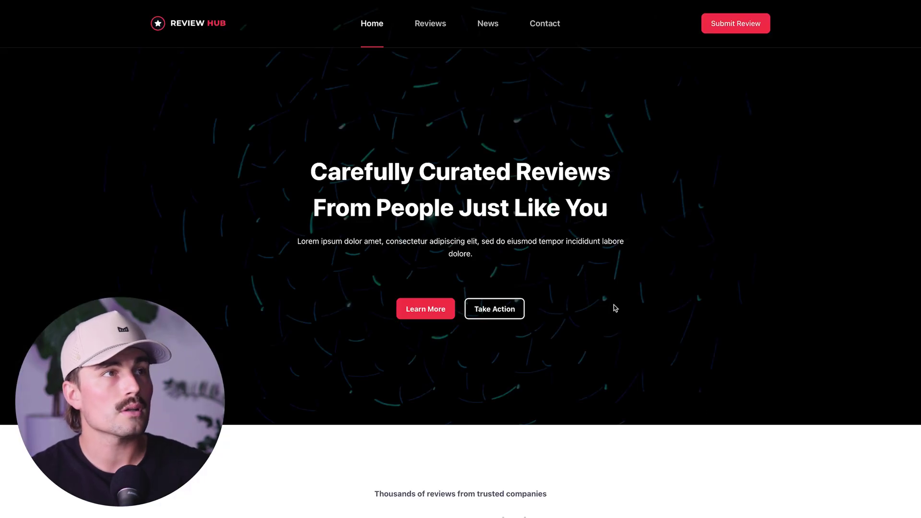
Browse the Review Hub demo homepage, leave the preview, and start importing Review Hub
scroll(605, 202, down, 10)
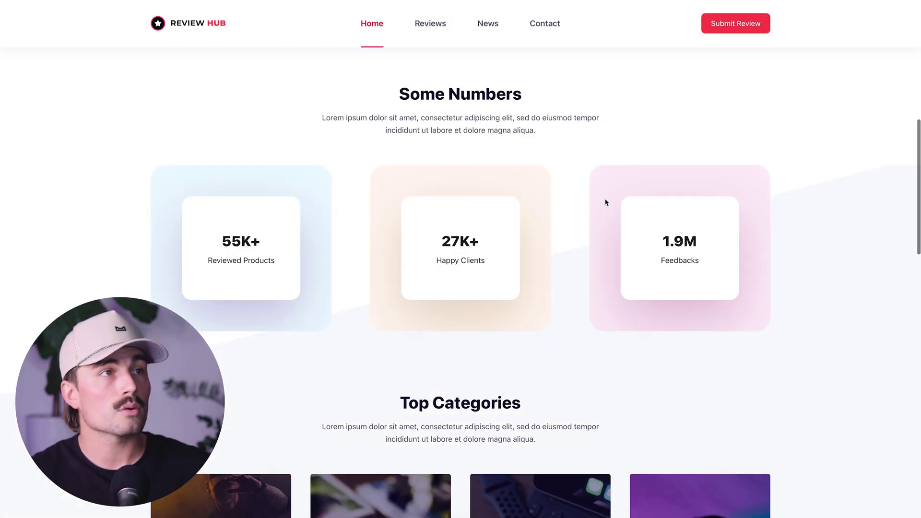
scroll(605, 202, down, 8)
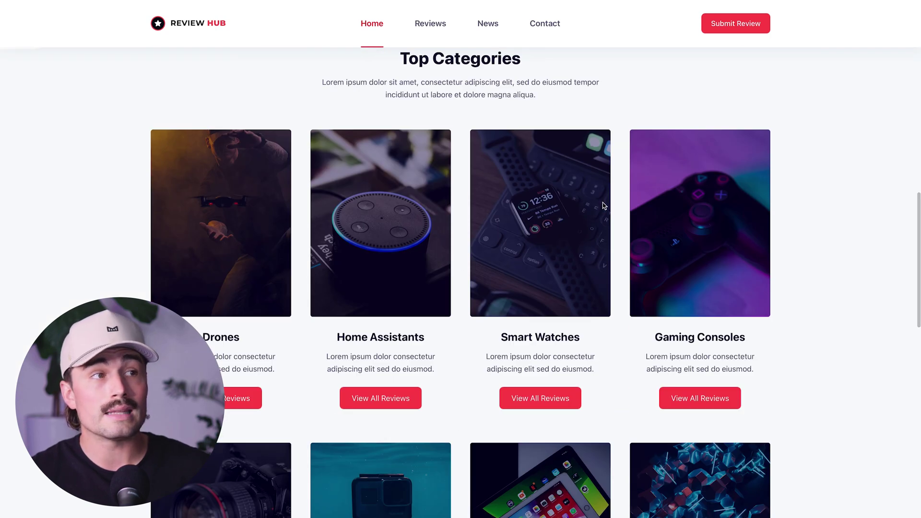
scroll(603, 206, down, 5)
scroll(603, 207, down, 15)
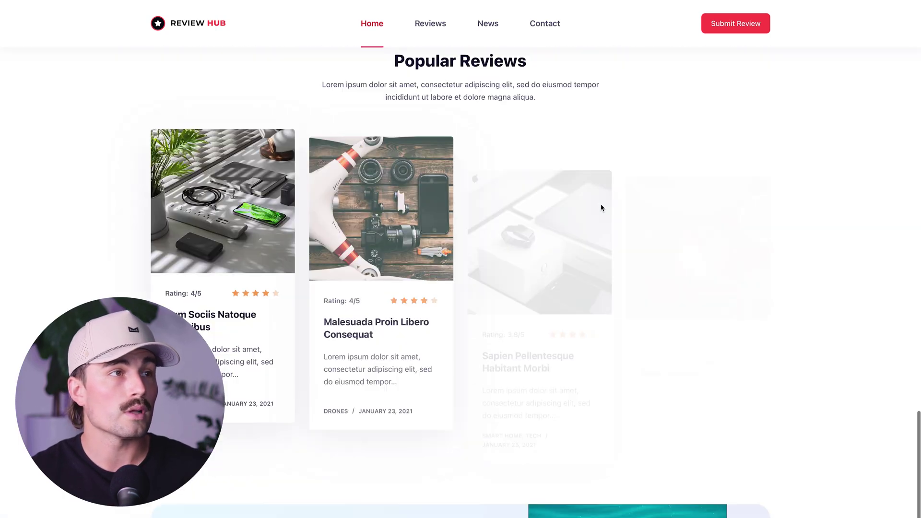
scroll(600, 208, down, 8)
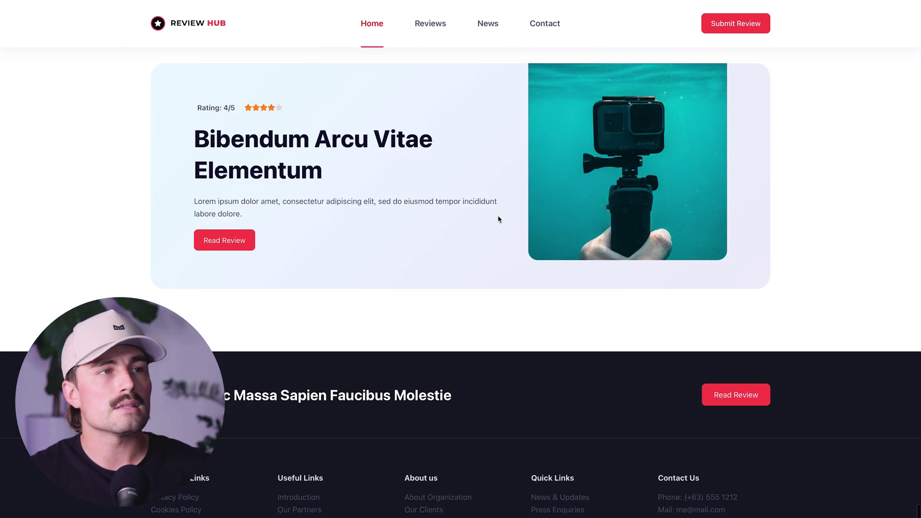
scroll(497, 218, up, 8)
scroll(369, 341, up, 20)
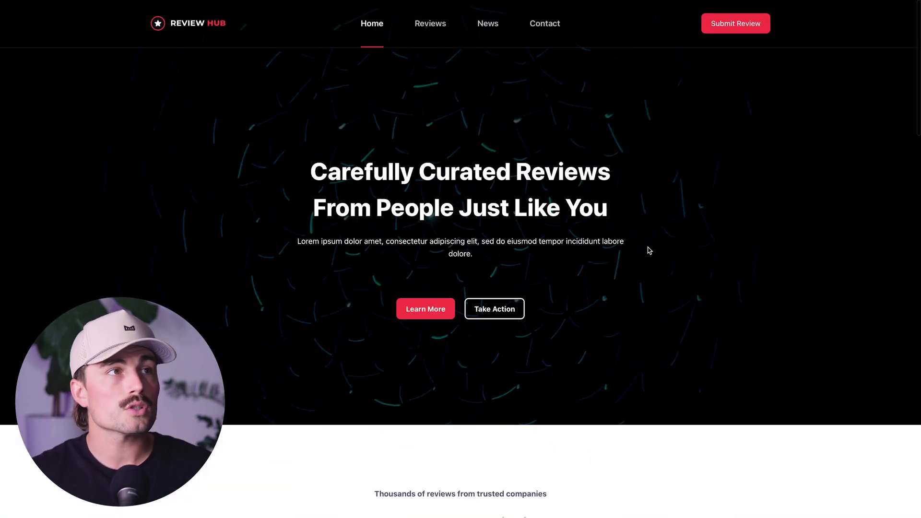
key(ctrl+Tab)
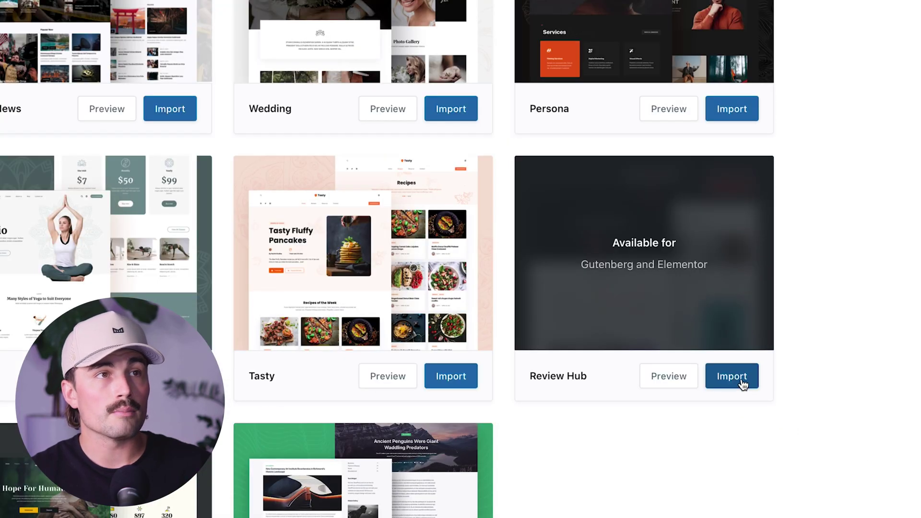
click(742, 382)
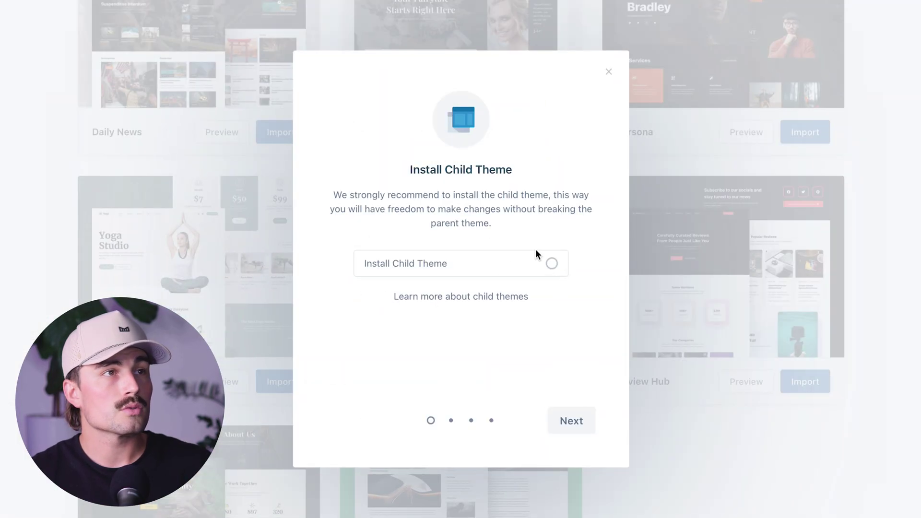
Import Review Hub with the child theme and Elementor as page builder, keeping default plugins and content
click(549, 264)
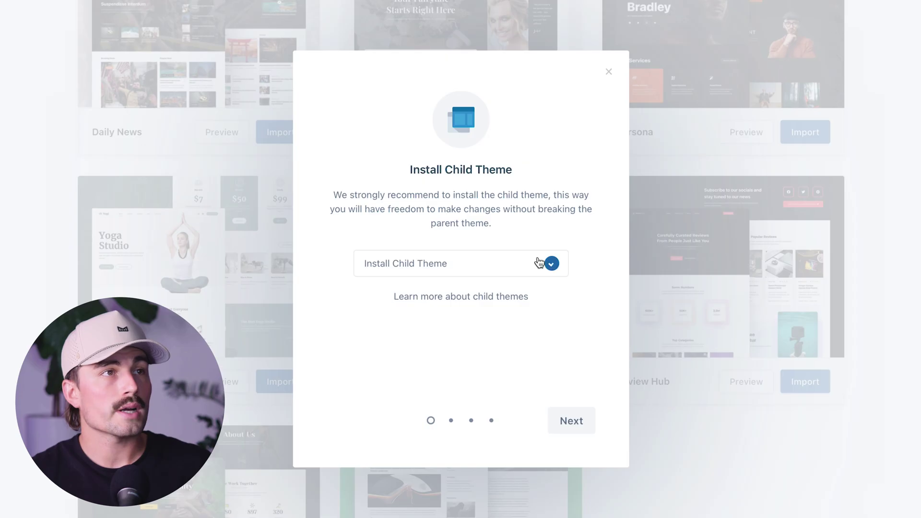
click(574, 422)
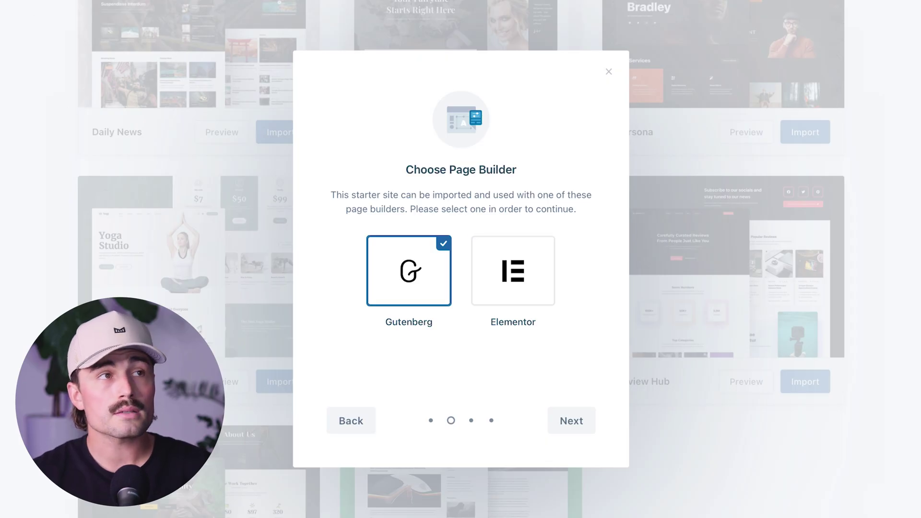
click(544, 271)
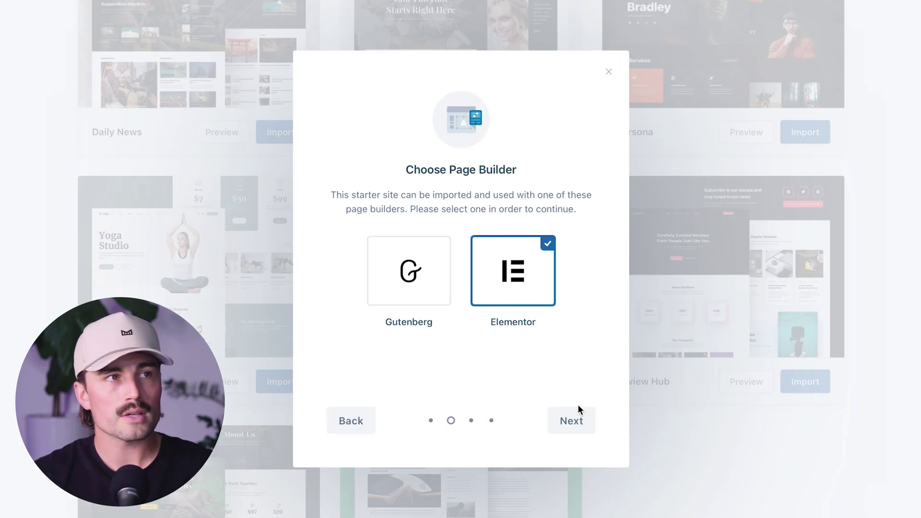
click(569, 422)
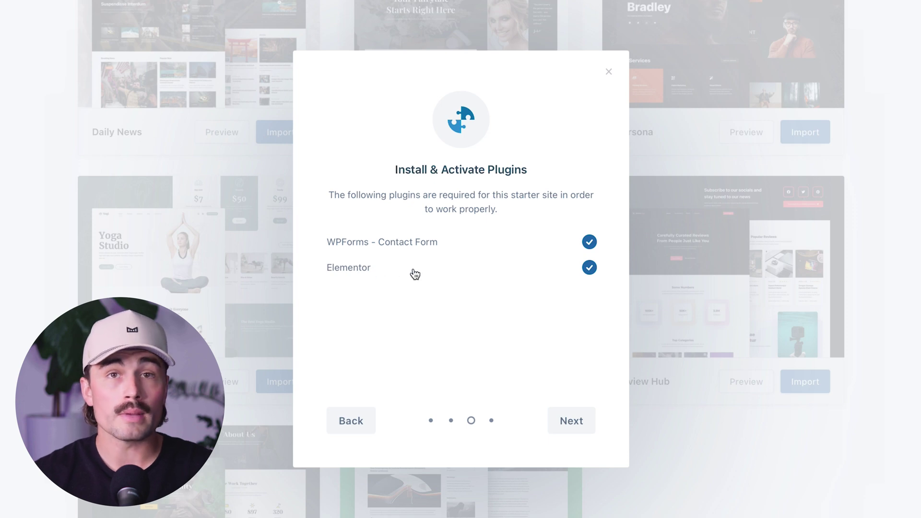
click(584, 422)
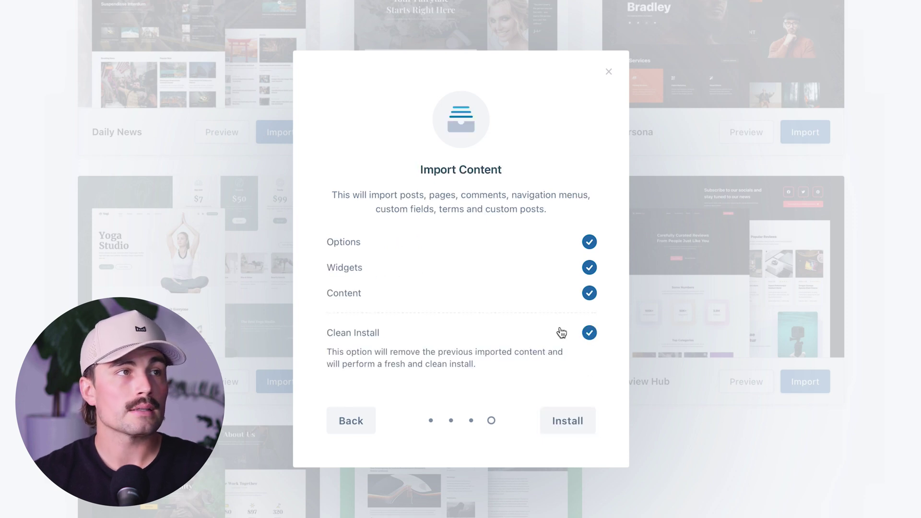
click(583, 422)
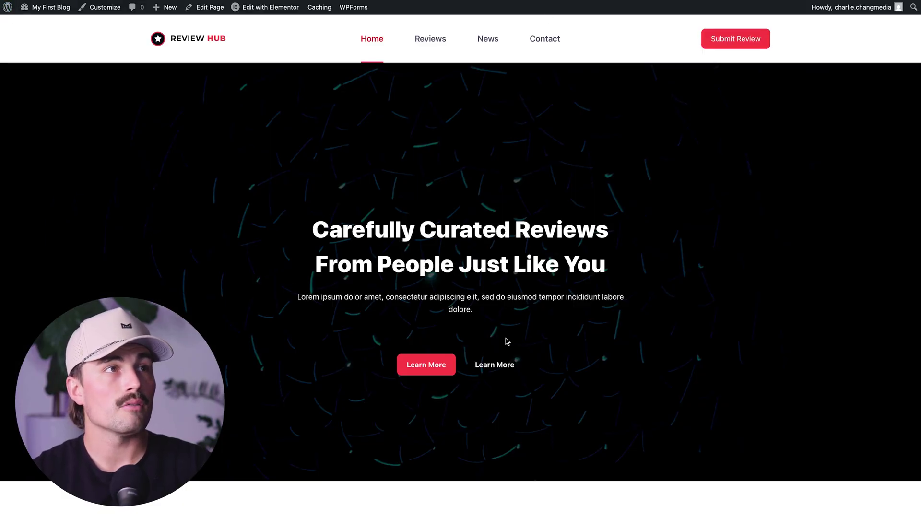
Go to the site's Pages list in the admin sidebar
scroll(503, 340, down, 5)
scroll(443, 432, up, 5)
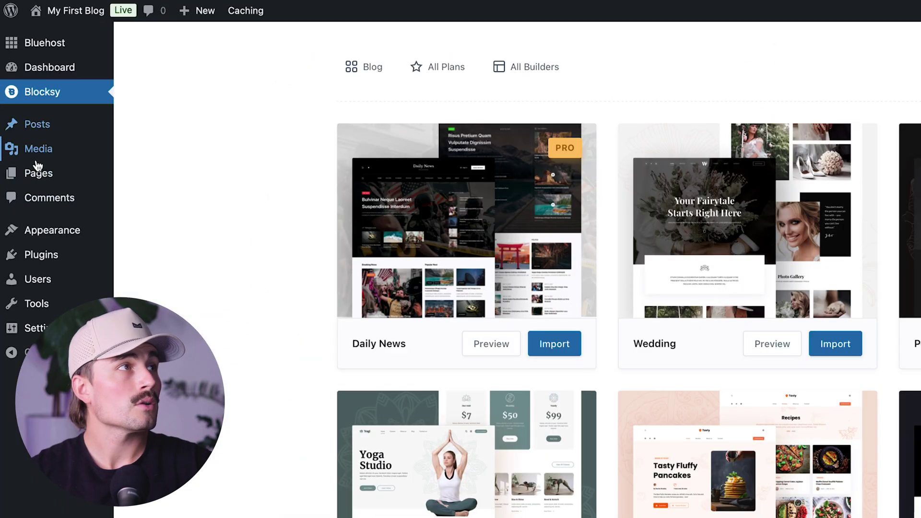
click(41, 175)
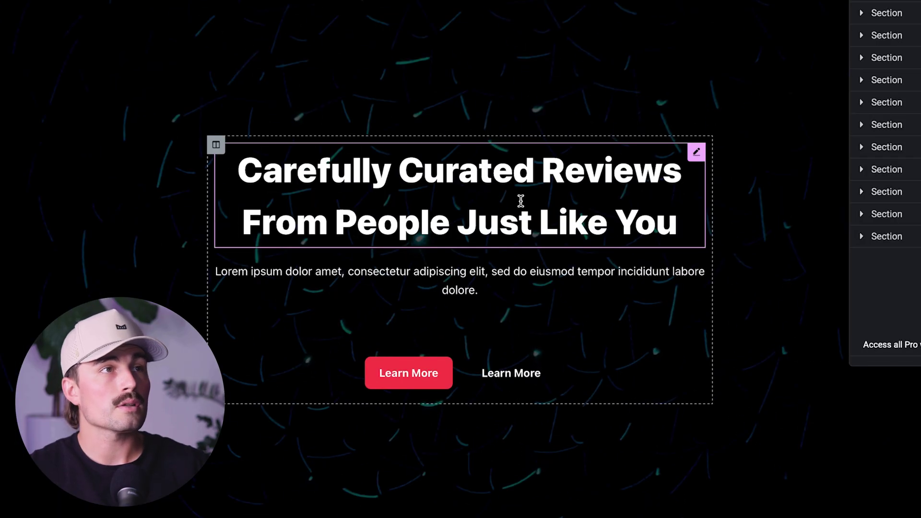
Replace the Elementor hero heading text with 'My First Blog', fixing the typo
click(520, 200)
triple_click(533, 160)
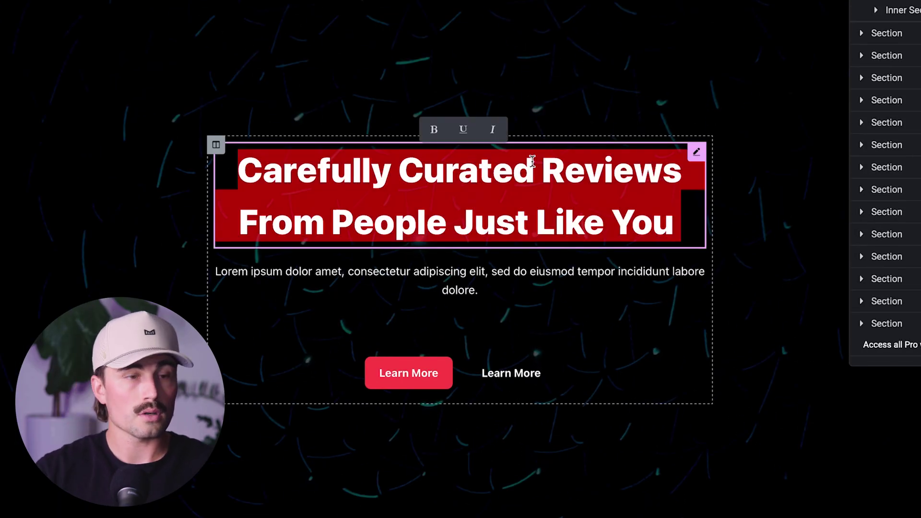
text(My First Blof)
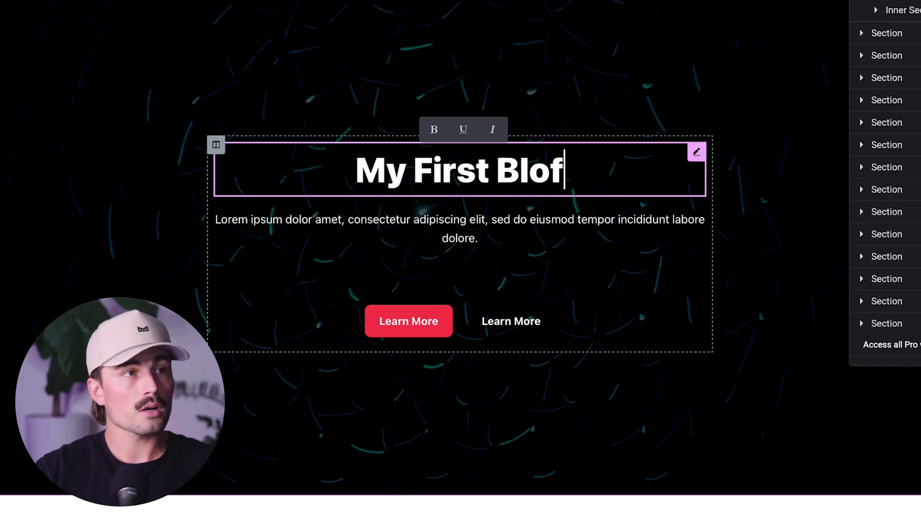
key(BackSpace)
text(g)
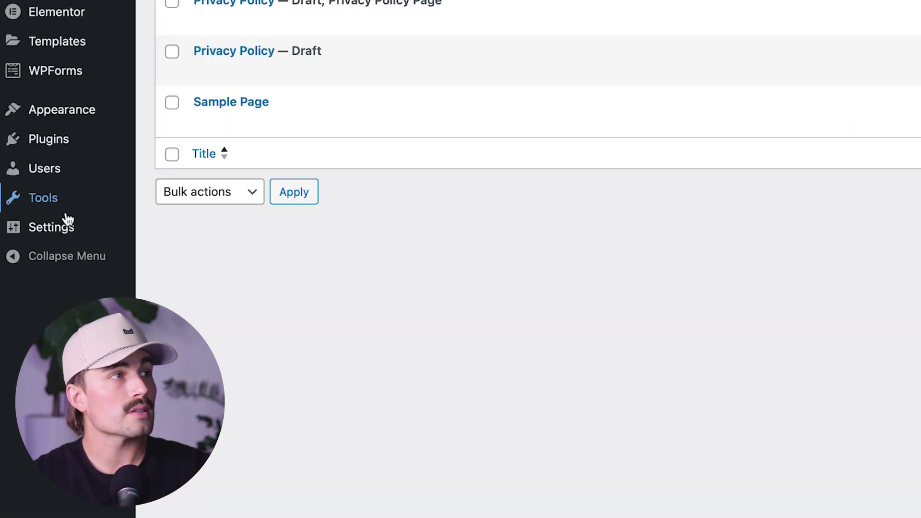
Open Settings > General from the admin sidebar
mouse_move(64, 226)
click(181, 232)
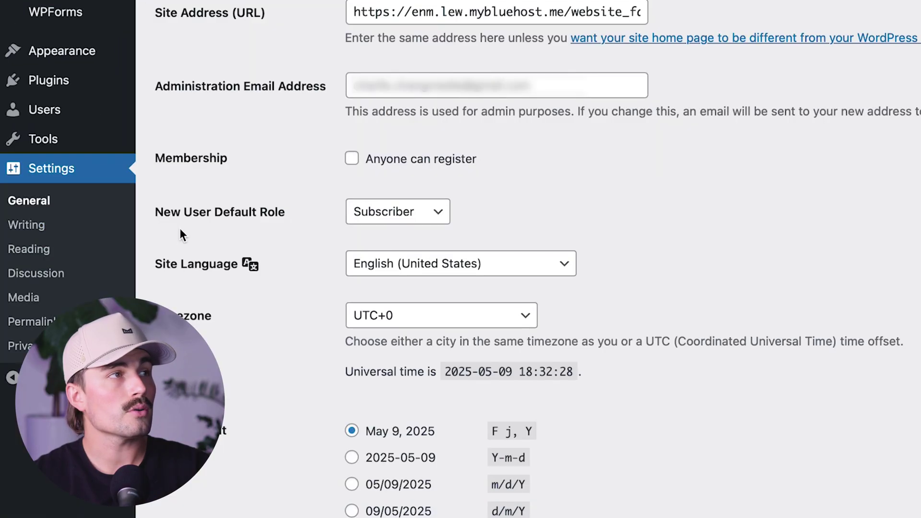